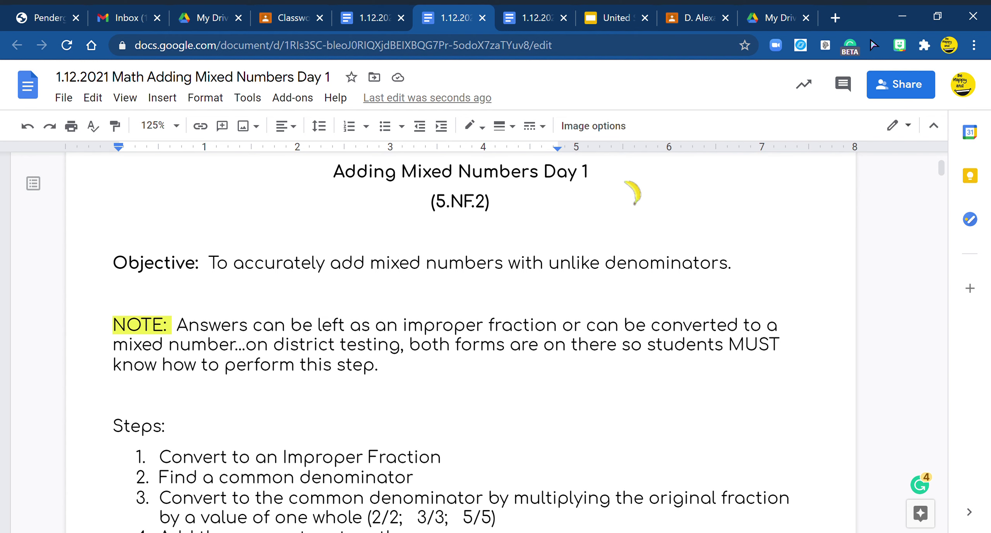
Open the Step 1 drawing and switch to the Scribble line tool
scroll(633, 192, down, 4)
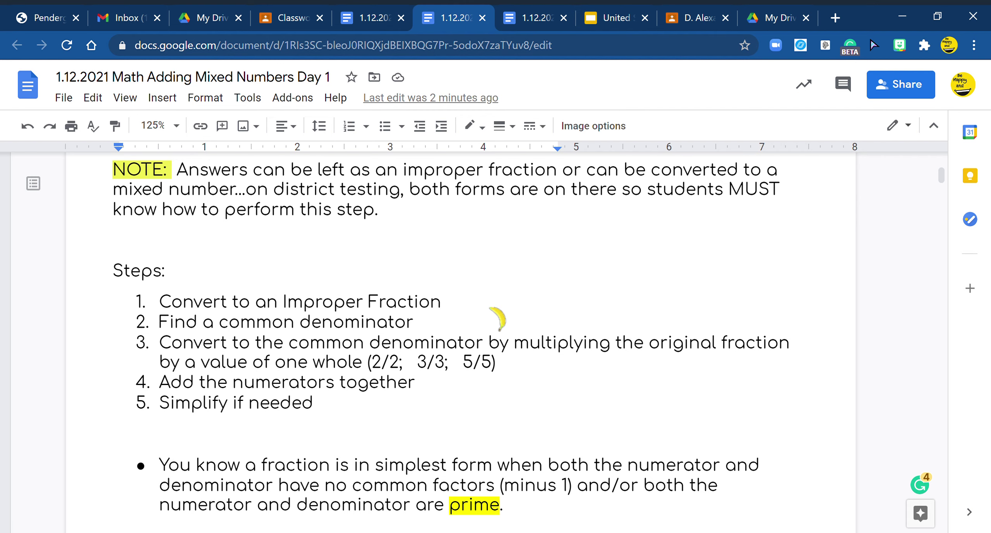
scroll(497, 319, down, 10)
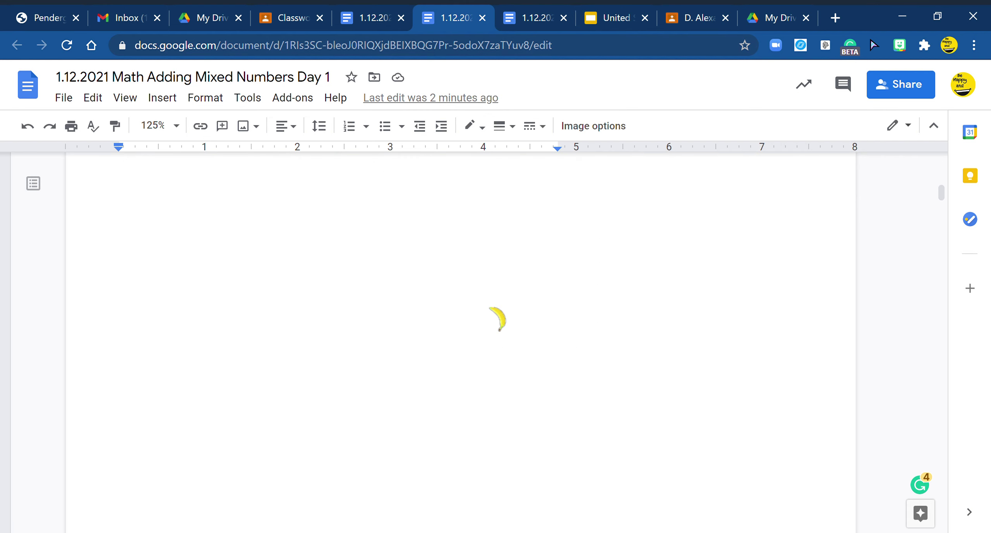
scroll(497, 320, down, 4)
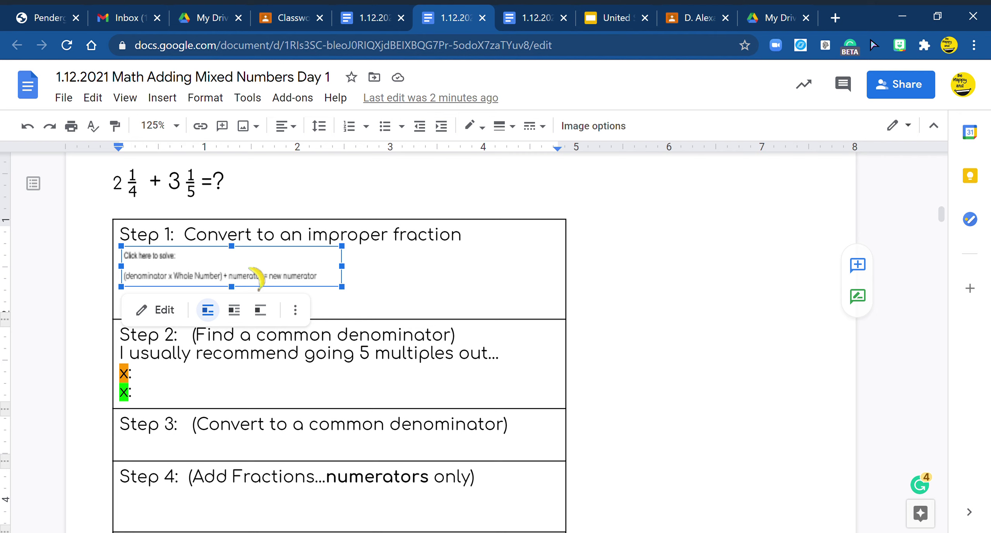
double_click(254, 275)
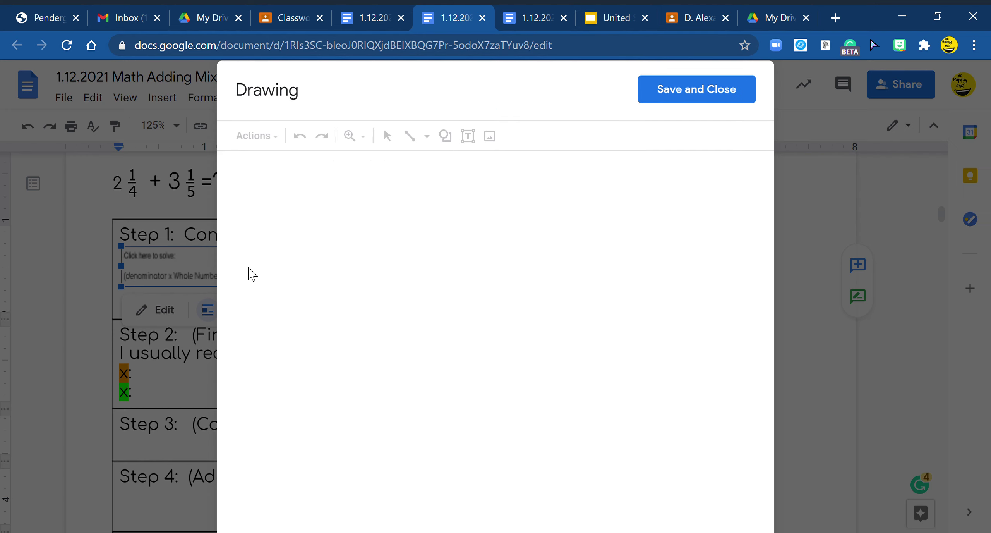
click(427, 138)
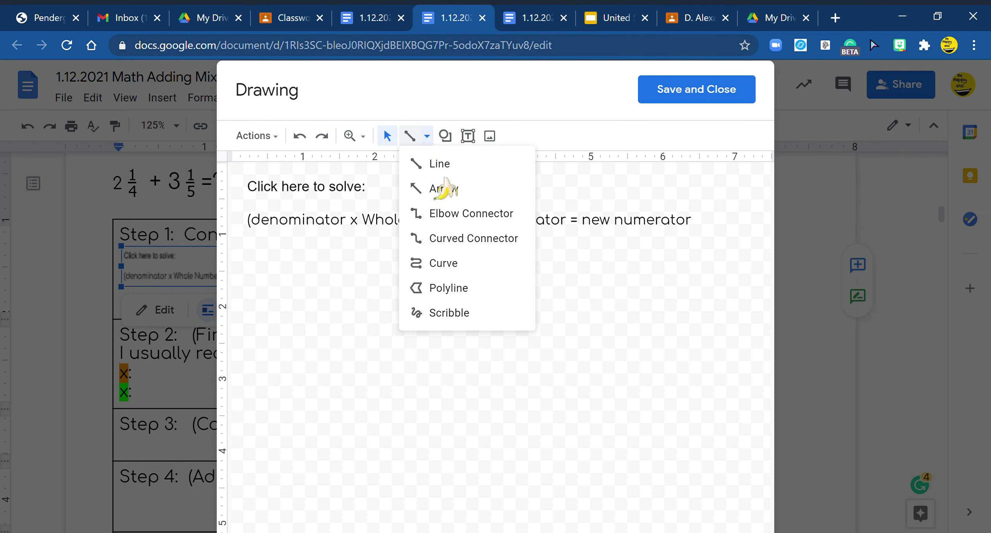
click(449, 313)
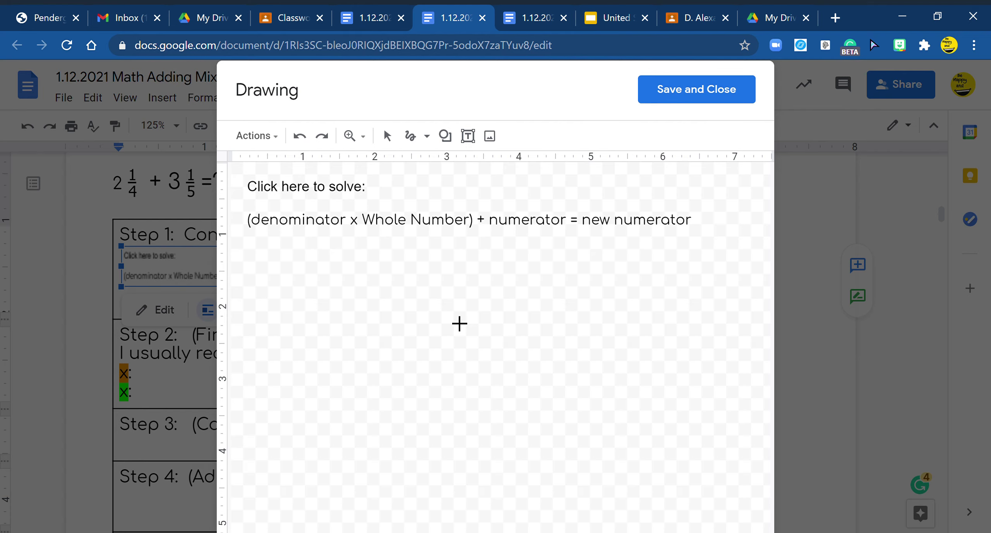
Handwrite the mixed numbers 2 1/4 and 3 1/5 on the left
mouse_move(251, 279)
mouse_down()
mouse_move(273, 283)
mouse_move(282, 322)
mouse_up()
mouse_move(298, 258)
mouse_down()
mouse_move(298, 282)
mouse_move(319, 277)
mouse_move(297, 302)
mouse_move(312, 300)
mouse_up()
drag(305, 289, 308, 326)
mouse_move(258, 396)
mouse_down()
mouse_move(274, 395)
mouse_move(260, 437)
mouse_up()
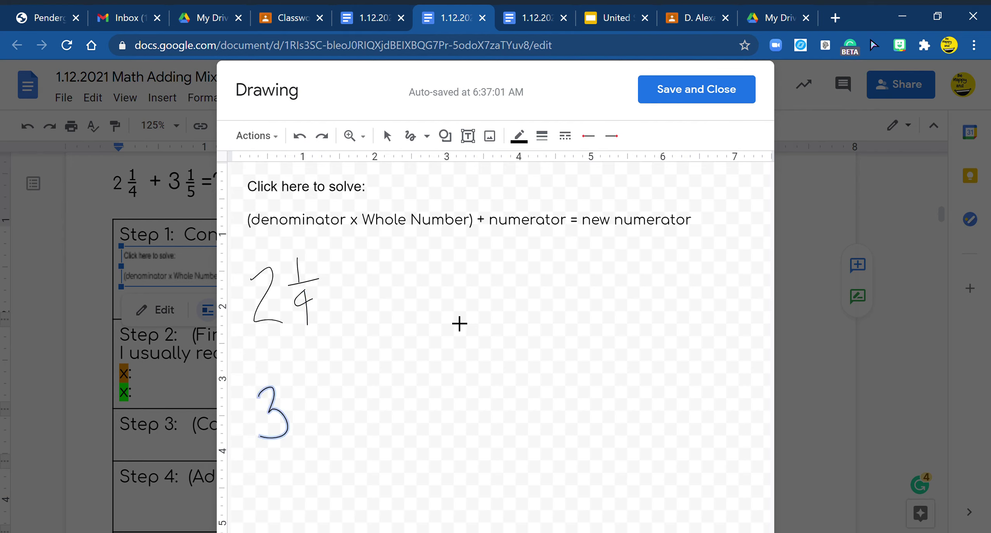
mouse_move(294, 372)
mouse_down()
mouse_move(298, 398)
mouse_move(312, 395)
mouse_move(304, 428)
mouse_up()
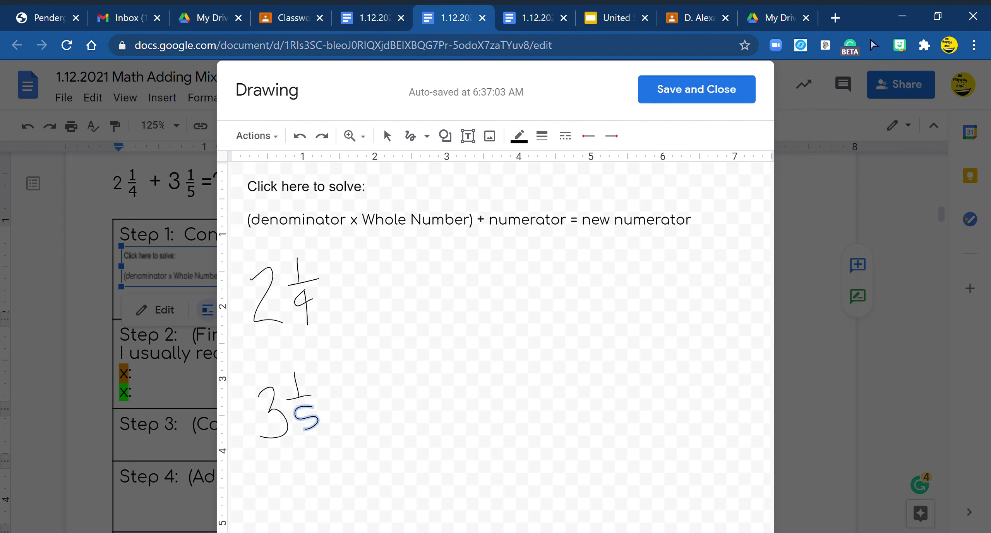
Write (4x2)+1 = 8+1 beside 2 1/4 and box the result 9/4
drag(406, 247, 414, 276)
mouse_move(426, 256)
mouse_down()
mouse_move(438, 267)
mouse_move(426, 271)
mouse_move(468, 266)
mouse_up()
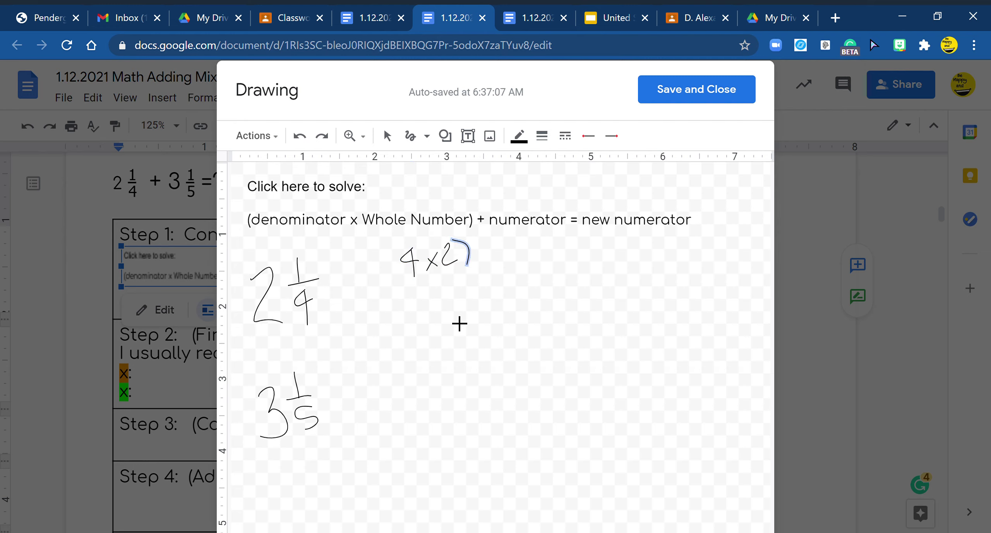
drag(402, 241, 408, 285)
mouse_move(490, 241)
mouse_down()
mouse_move(494, 261)
mouse_move(497, 252)
mouse_move(513, 266)
mouse_up()
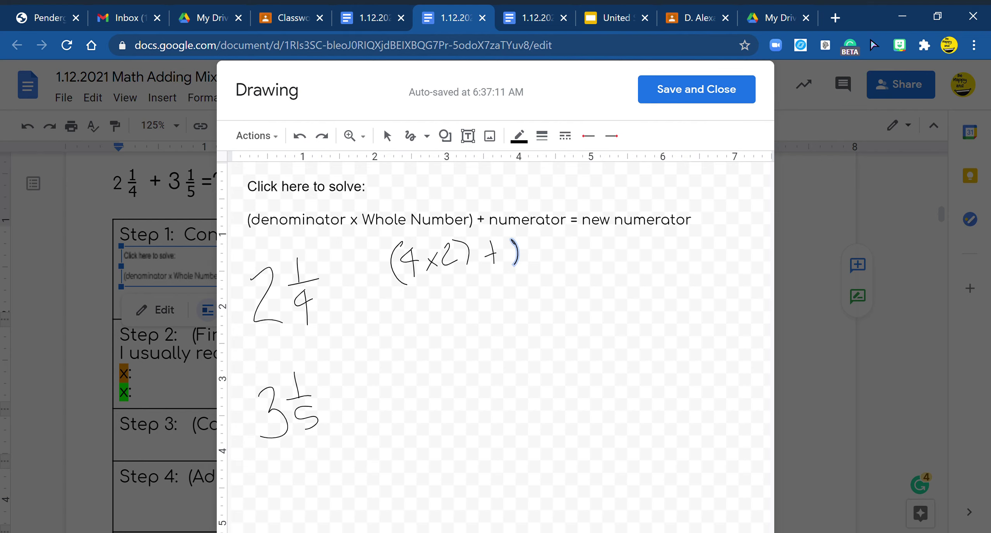
drag(444, 287, 505, 294)
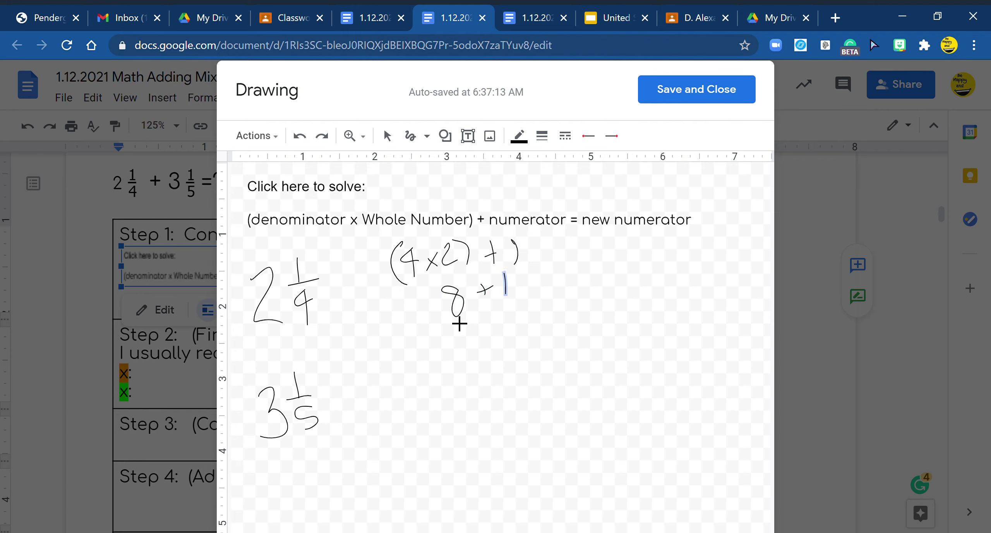
mouse_move(586, 259)
mouse_down()
mouse_move(603, 256)
mouse_move(601, 274)
mouse_move(626, 272)
mouse_move(608, 293)
mouse_up()
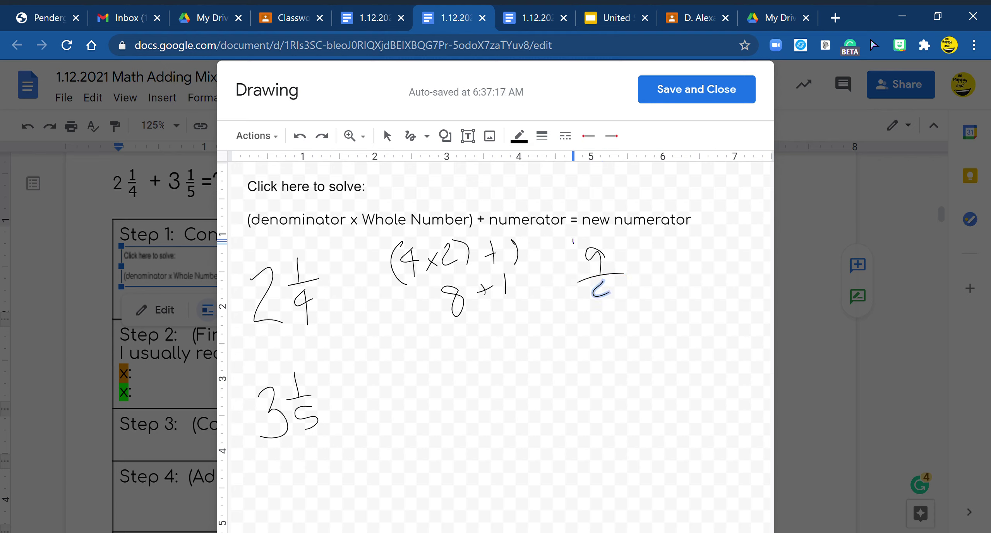
mouse_move(572, 238)
mouse_down()
mouse_move(577, 328)
mouse_move(631, 299)
mouse_move(572, 330)
mouse_up()
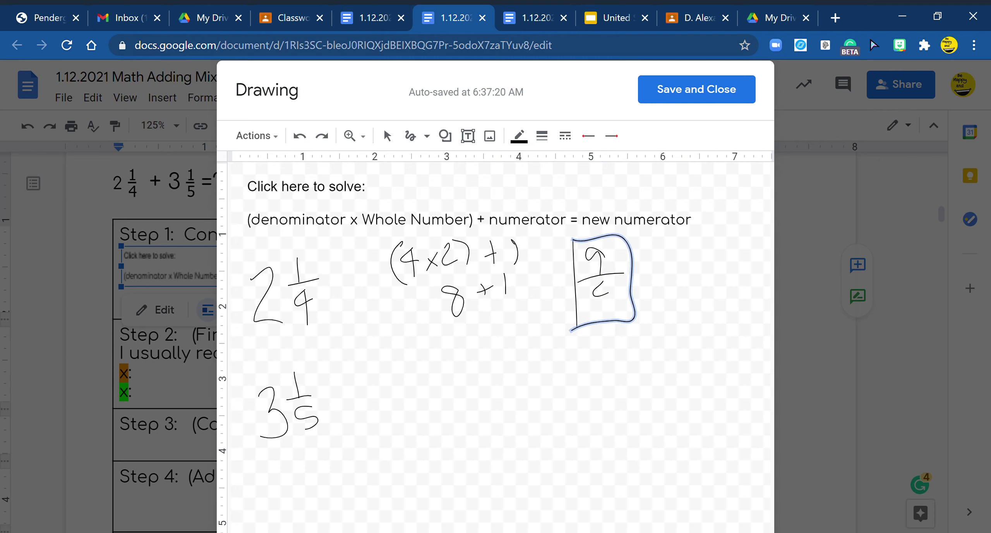
drag(606, 283, 607, 312)
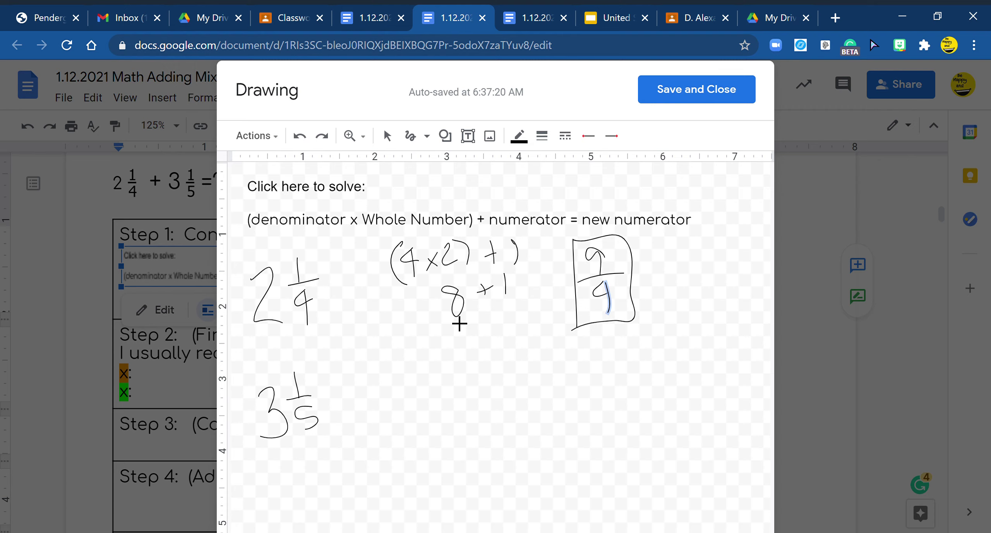
Circle denominators 4 and 5, write (5x3)+1 = 15+1, and box 14/5
mouse_move(321, 288)
mouse_down()
mouse_move(287, 298)
mouse_move(323, 299)
mouse_move(322, 290)
mouse_up()
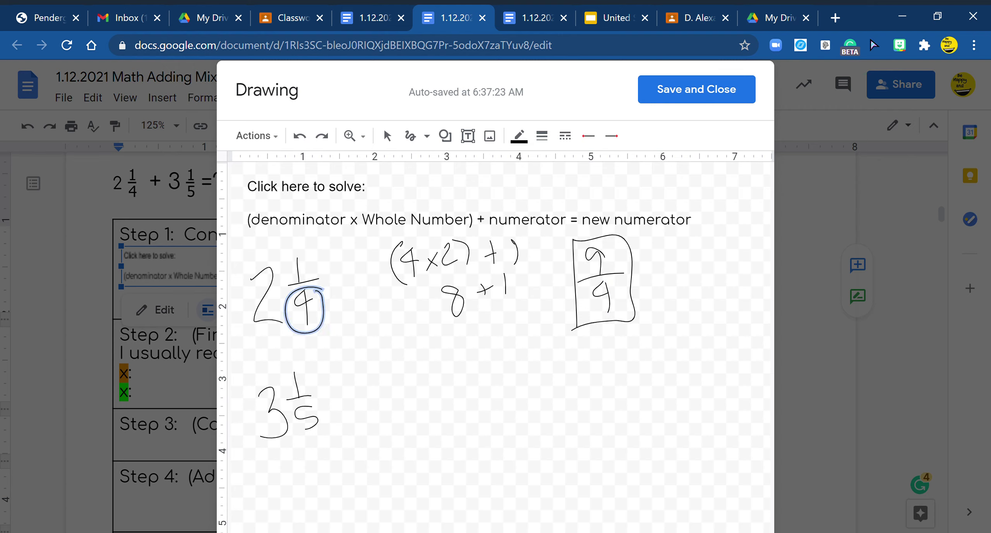
mouse_move(319, 392)
mouse_down()
mouse_move(300, 398)
mouse_move(325, 430)
mouse_move(320, 394)
mouse_up()
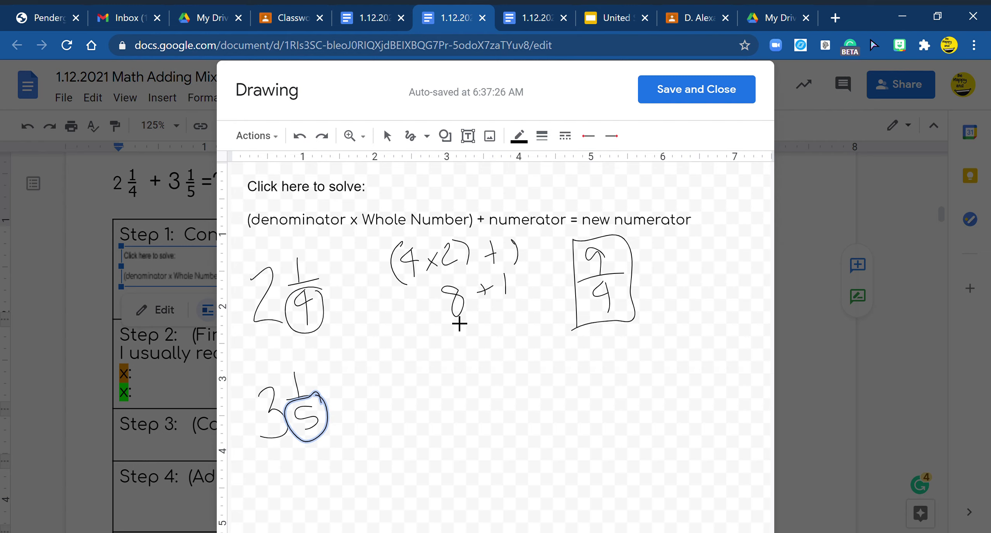
mouse_move(421, 361)
mouse_down()
mouse_move(411, 361)
mouse_move(409, 387)
mouse_move(449, 375)
mouse_move(440, 380)
mouse_move(462, 387)
mouse_up()
drag(477, 351, 487, 398)
mouse_move(509, 367)
mouse_down()
mouse_move(509, 383)
mouse_move(518, 372)
mouse_up()
drag(526, 354, 529, 378)
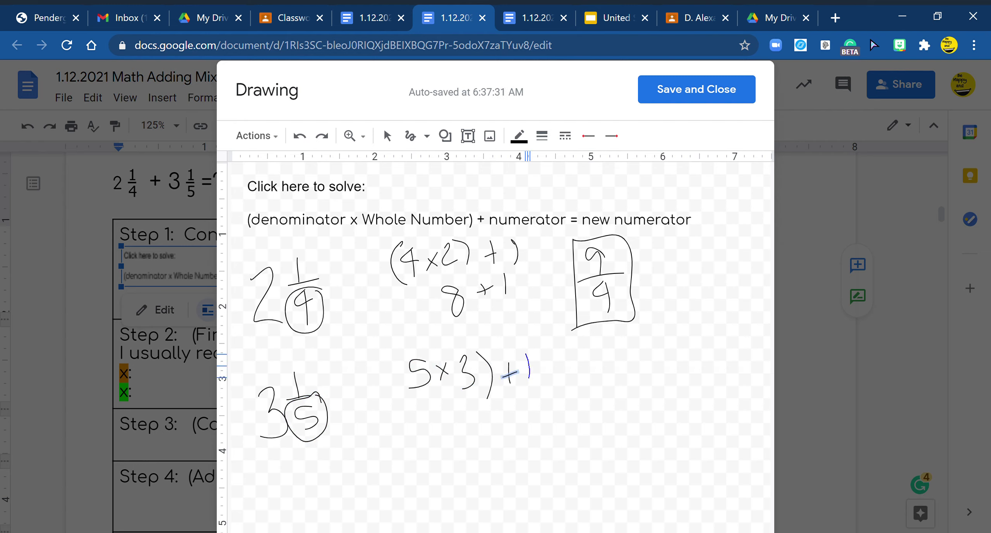
drag(407, 342, 404, 394)
mouse_move(434, 423)
mouse_down()
mouse_move(438, 455)
mouse_move(444, 430)
mouse_move(452, 451)
mouse_up()
drag(483, 423, 481, 444)
mouse_move(477, 436)
mouse_down()
mouse_move(492, 428)
mouse_move(504, 443)
mouse_up()
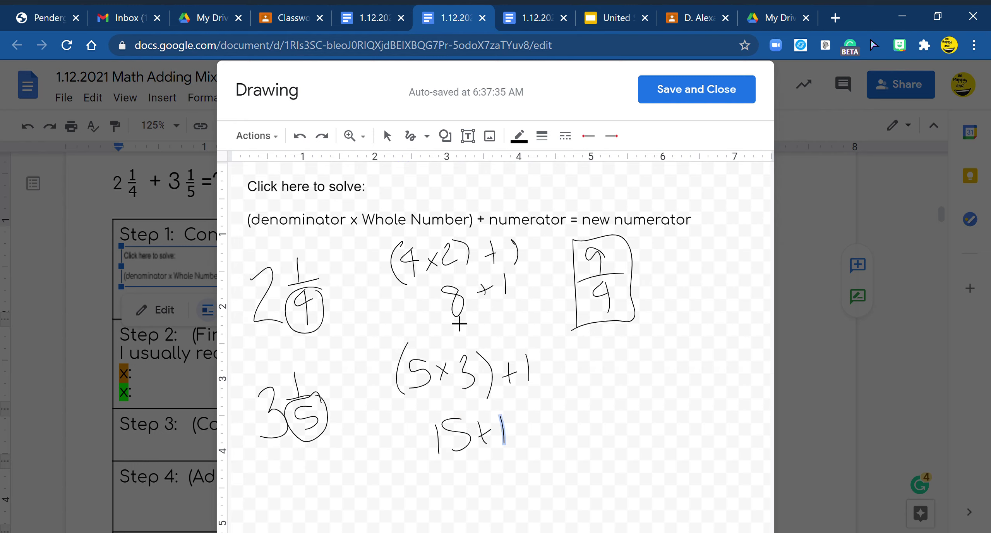
mouse_move(578, 376)
mouse_down()
mouse_move(582, 406)
mouse_move(606, 388)
mouse_move(599, 406)
mouse_move(620, 419)
mouse_move(579, 430)
mouse_move(604, 441)
mouse_move(585, 459)
mouse_up()
mouse_move(550, 372)
mouse_down()
mouse_move(557, 476)
mouse_move(616, 360)
mouse_move(604, 472)
mouse_move(559, 478)
mouse_up()
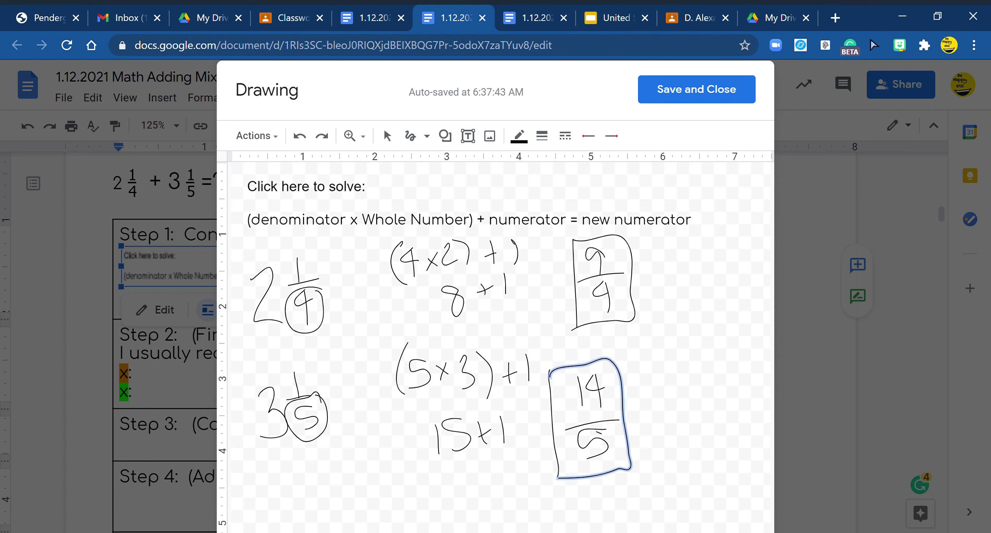
Save the drawing into Step 1, shrink it slightly, and type 9/4 + 14/5 beside it
click(690, 92)
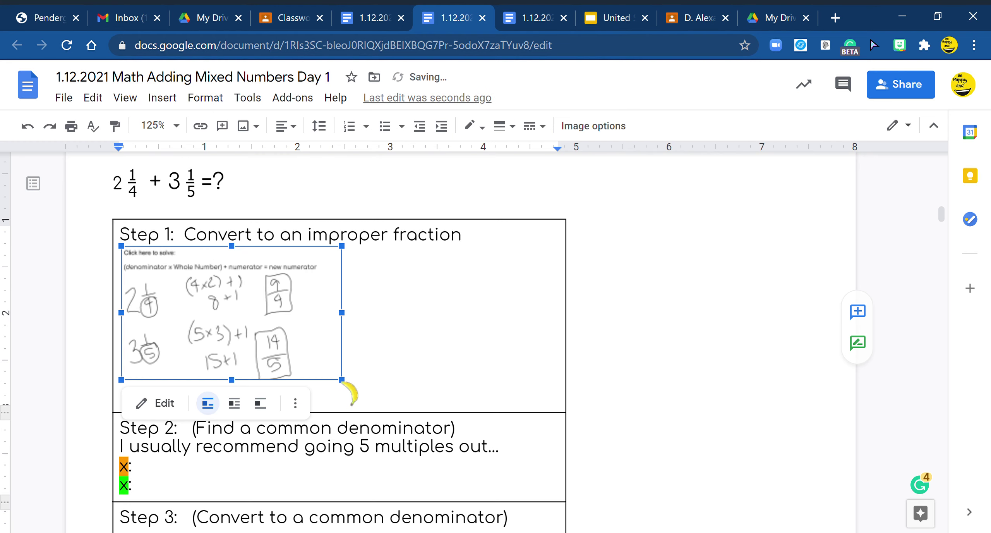
drag(343, 381, 270, 336)
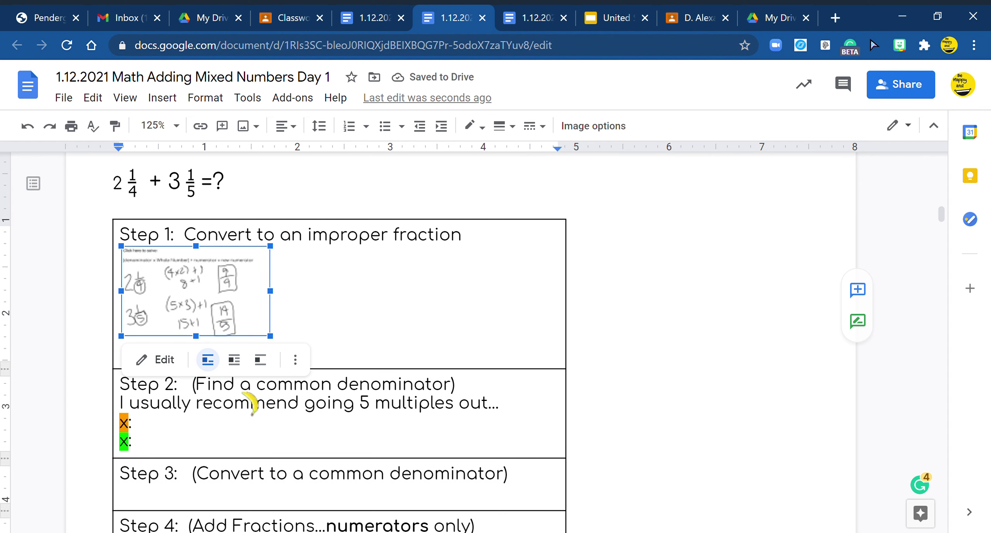
click(339, 310)
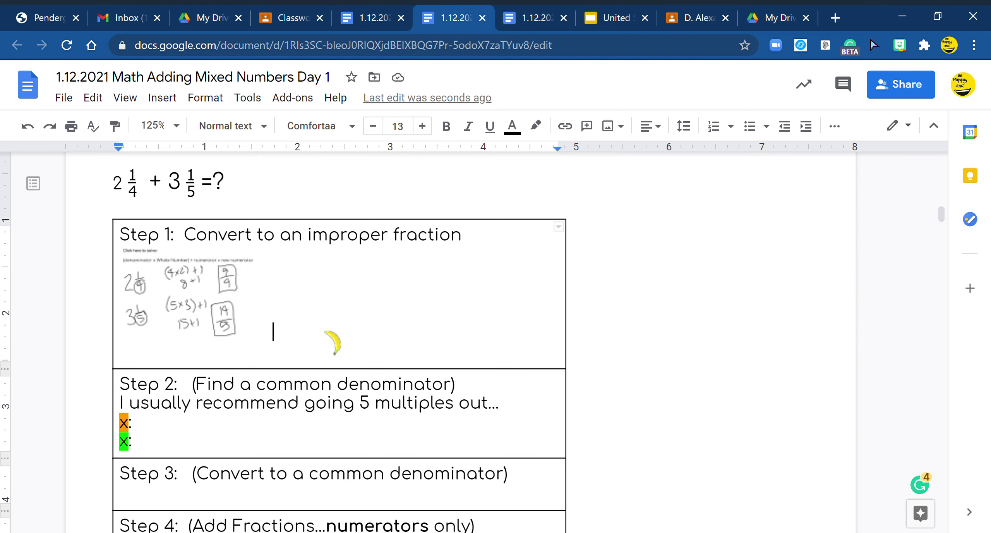
text(9/4 )
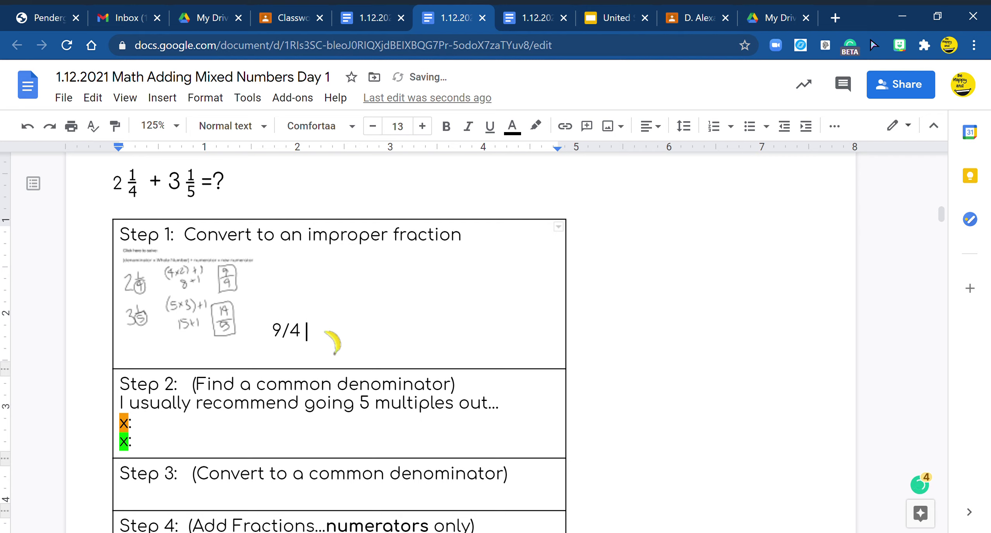
text(+ 14/5)
Replace the Step 2 placeholder with '4:' and '5:' lines listing multiples up to 20 and 25
double_click(123, 425)
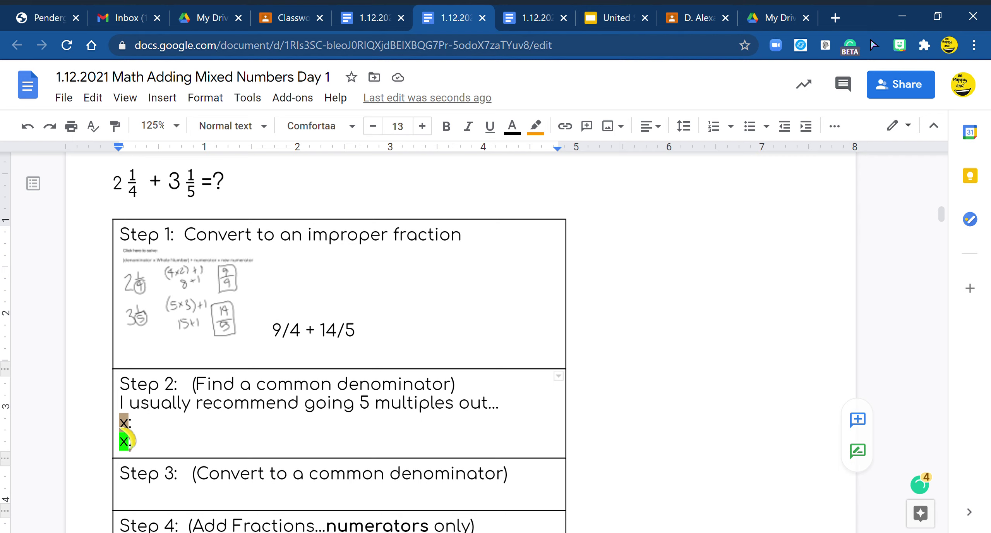
text(4: )
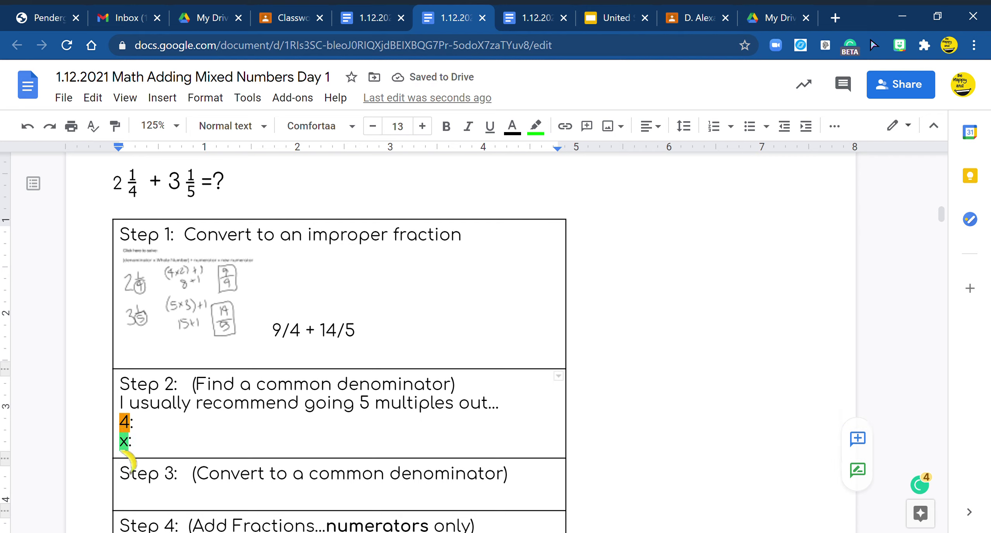
text(6)
key(BackSpace)
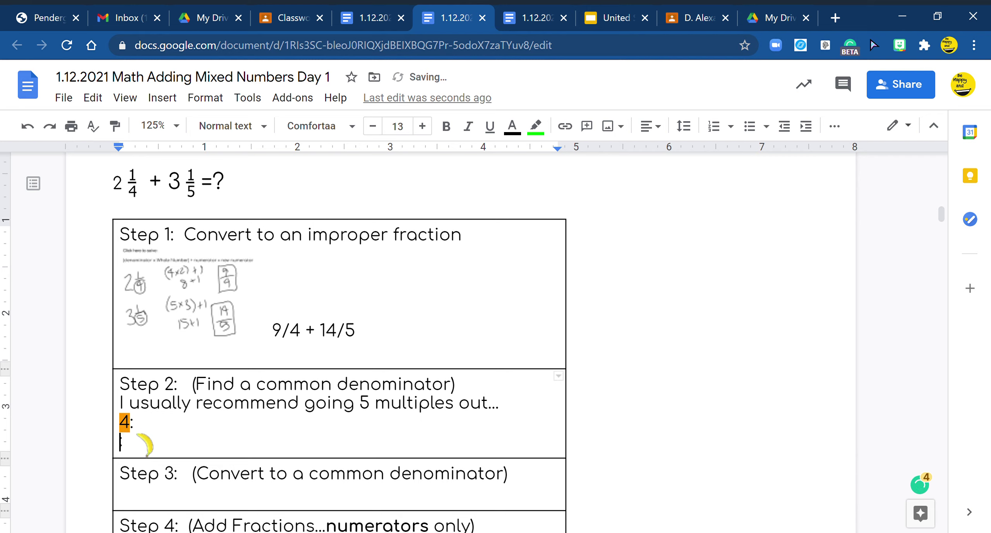
text(5)
click(146, 422)
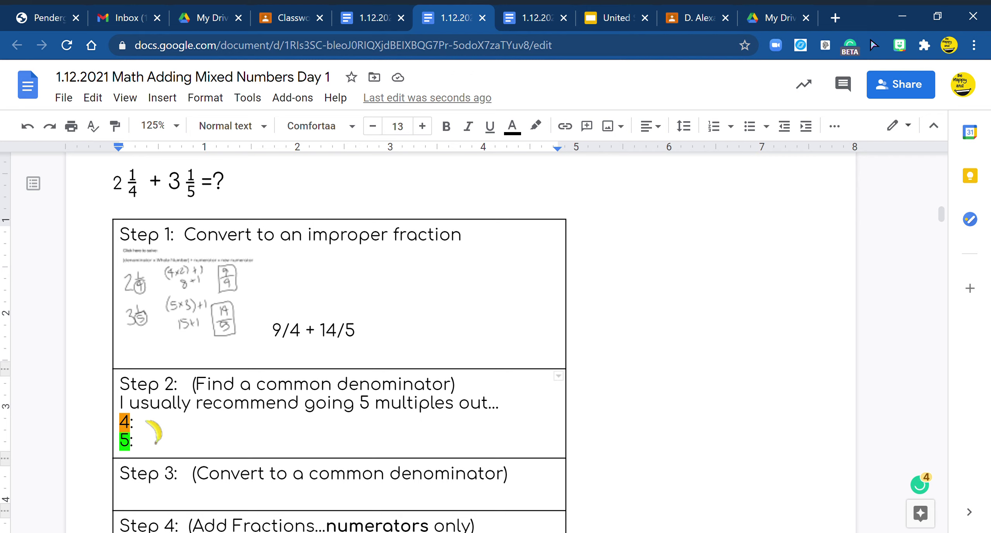
text(4, 8, 12, 1)
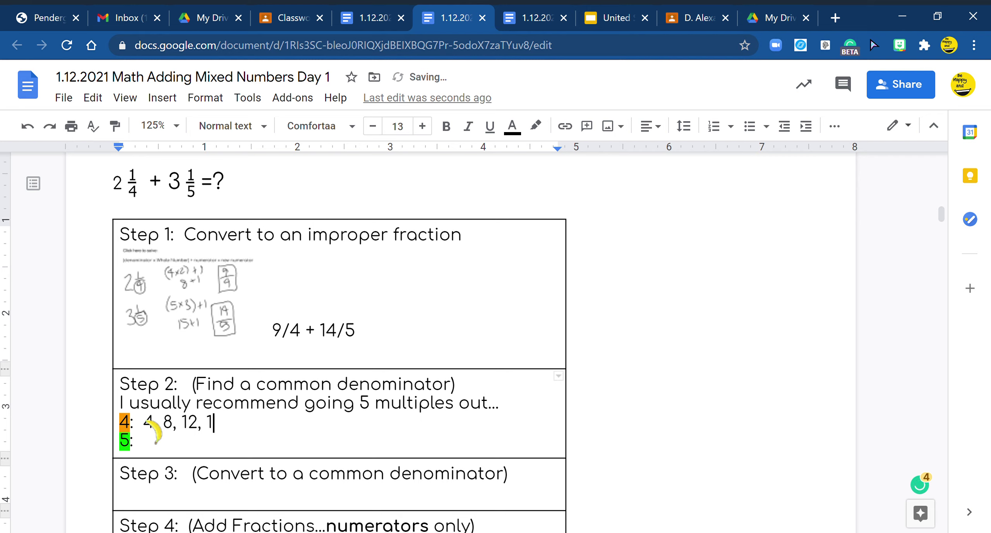
text(6, 20)
click(151, 446)
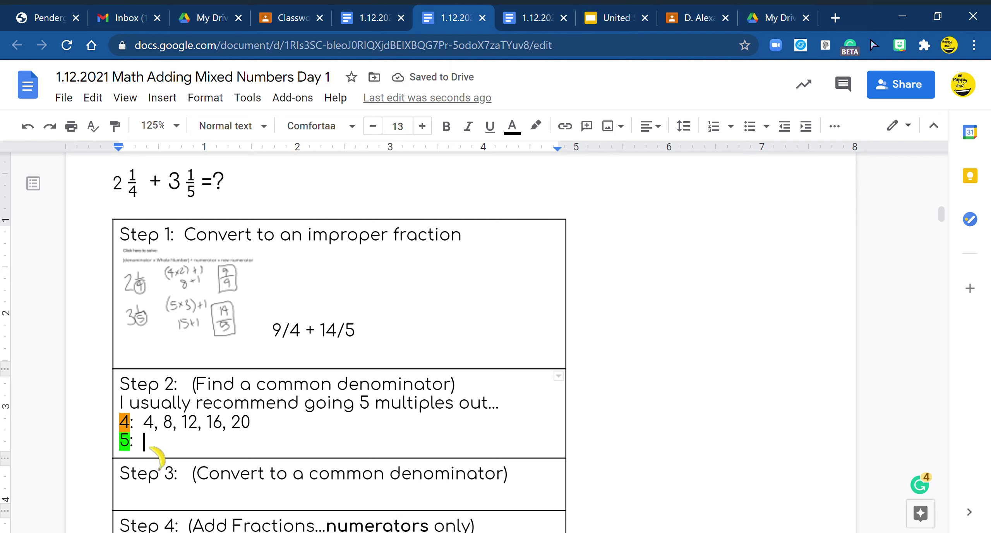
text(5, )
text(10. 15)
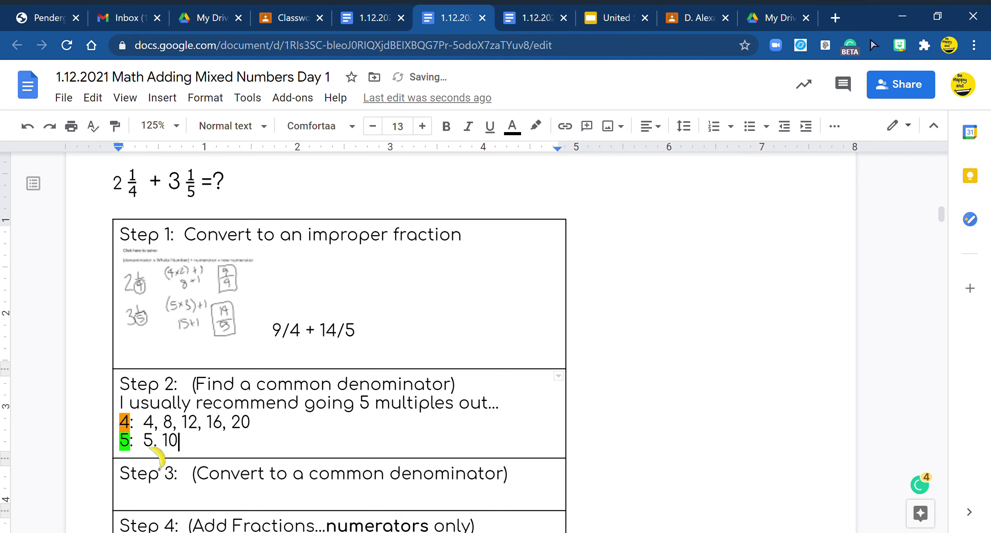
text(. 20. 2)
text(5)
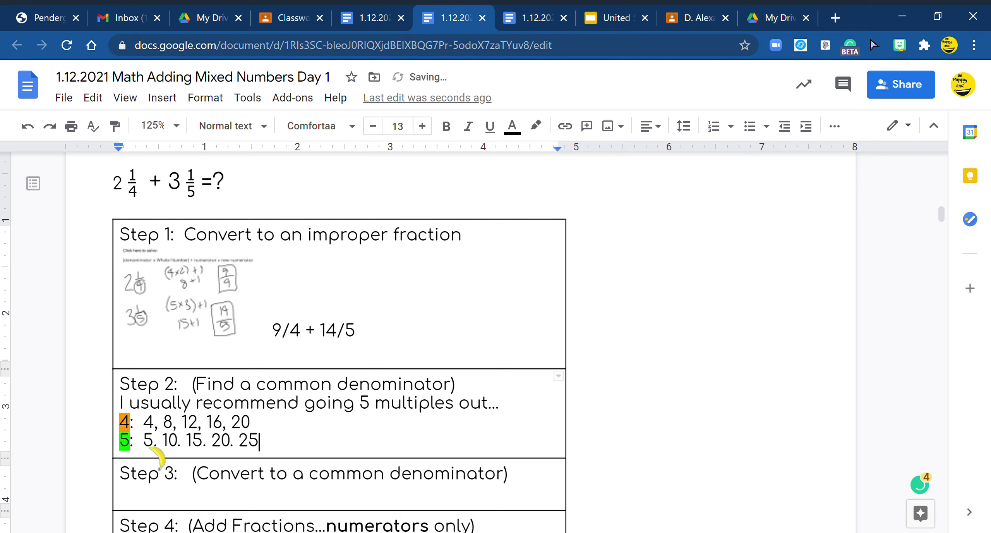
Highlight the 20 on both the multiples-of-4 and multiples-of-5 lines in cyan
double_click(241, 421)
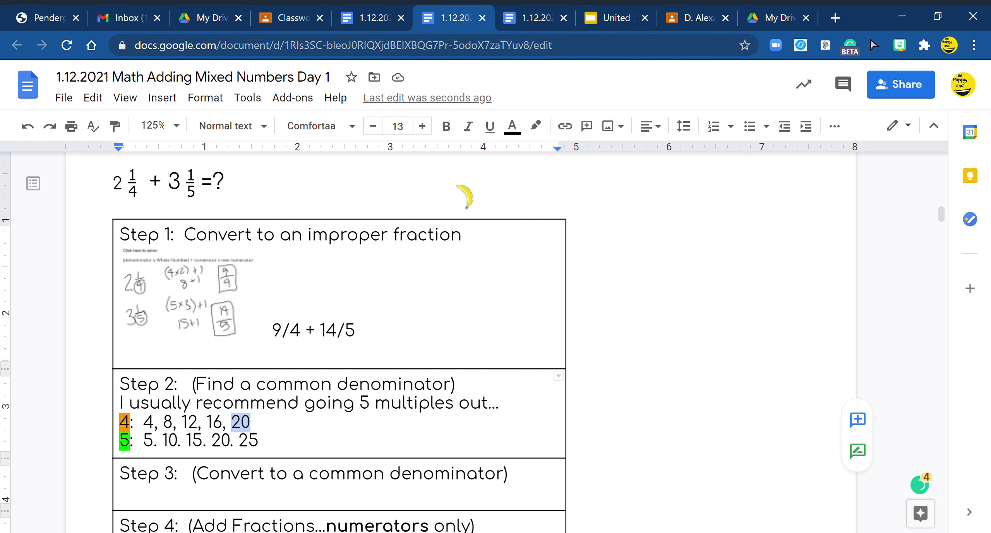
click(535, 125)
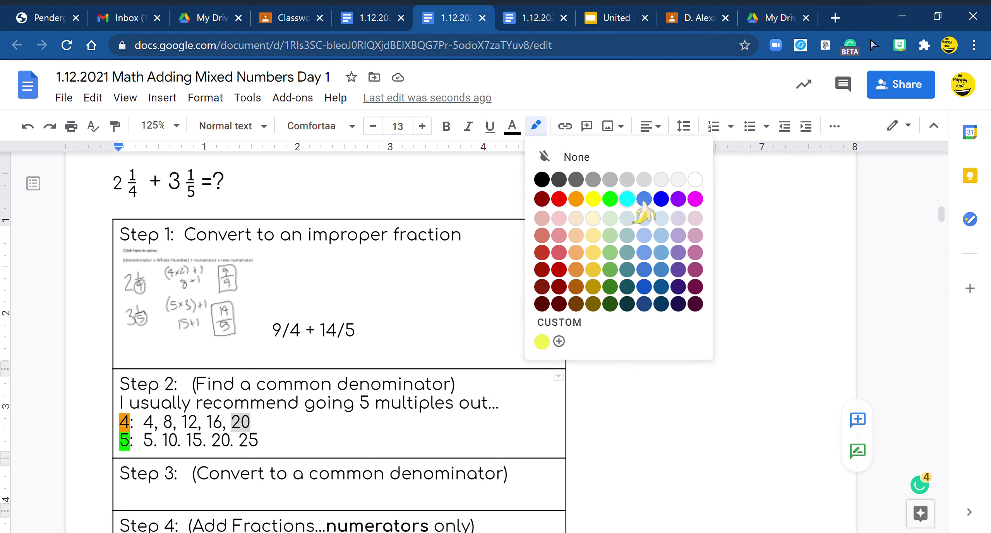
click(627, 199)
click(214, 440)
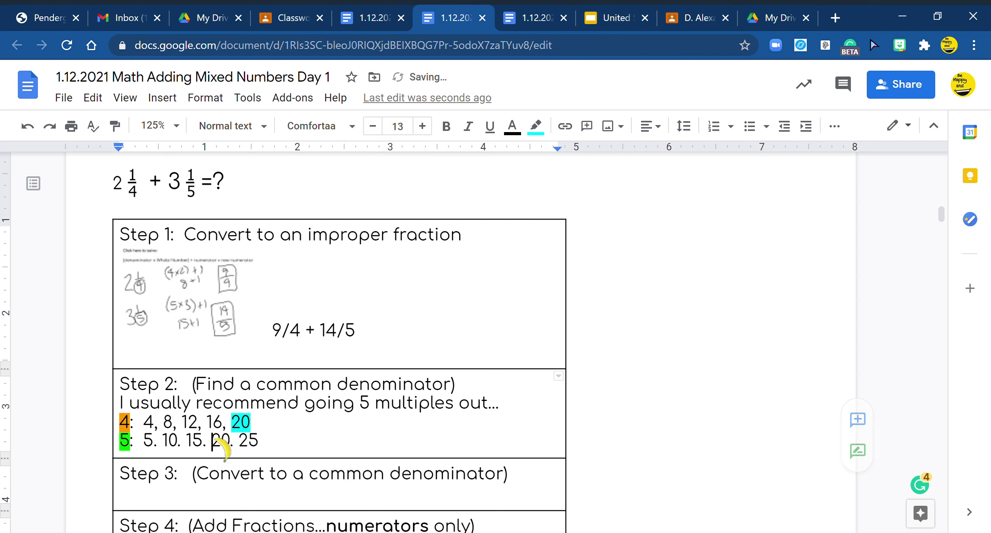
double_click(225, 439)
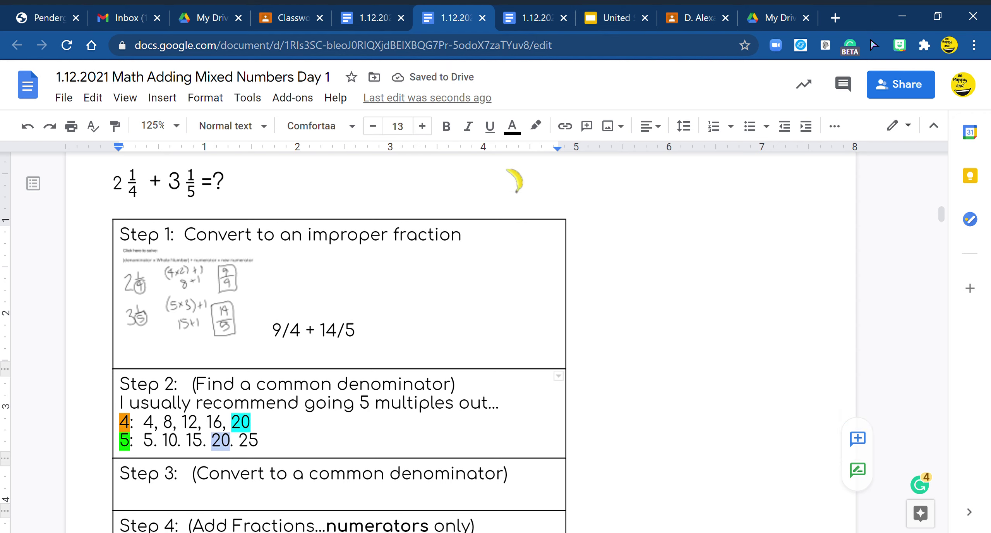
click(536, 125)
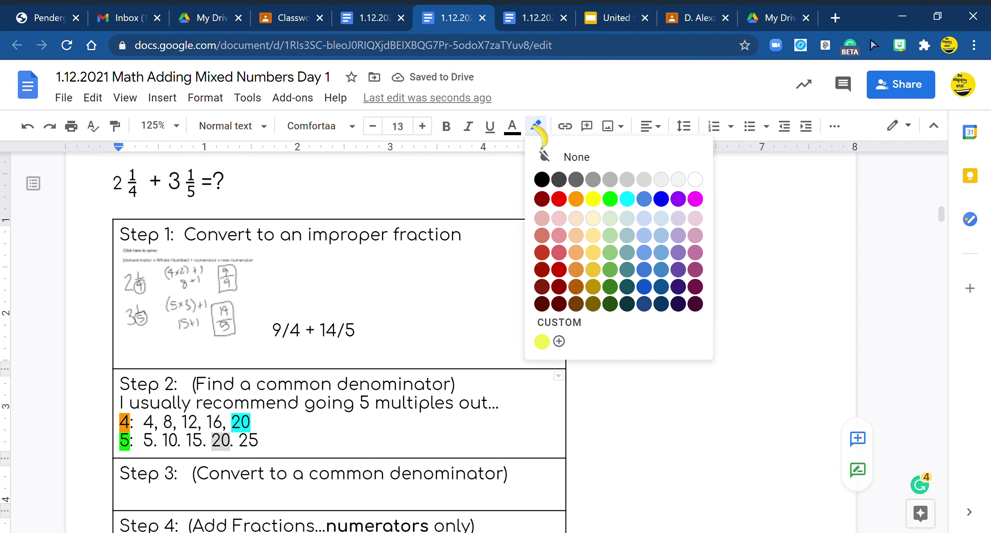
click(627, 198)
Replace the periods after 5, 10 and 15 in the multiples of 5 with commas
click(159, 443)
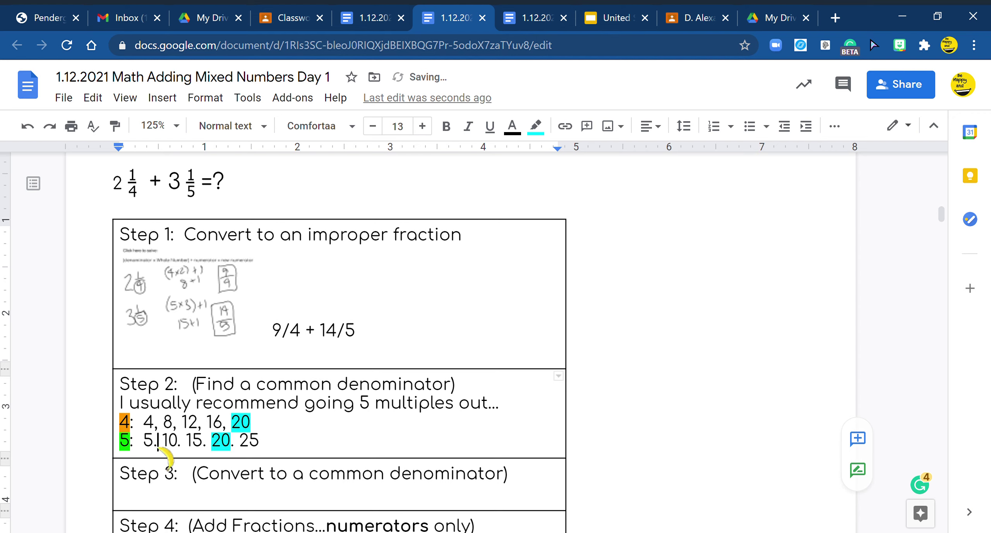
key(BackSpace)
text(,)
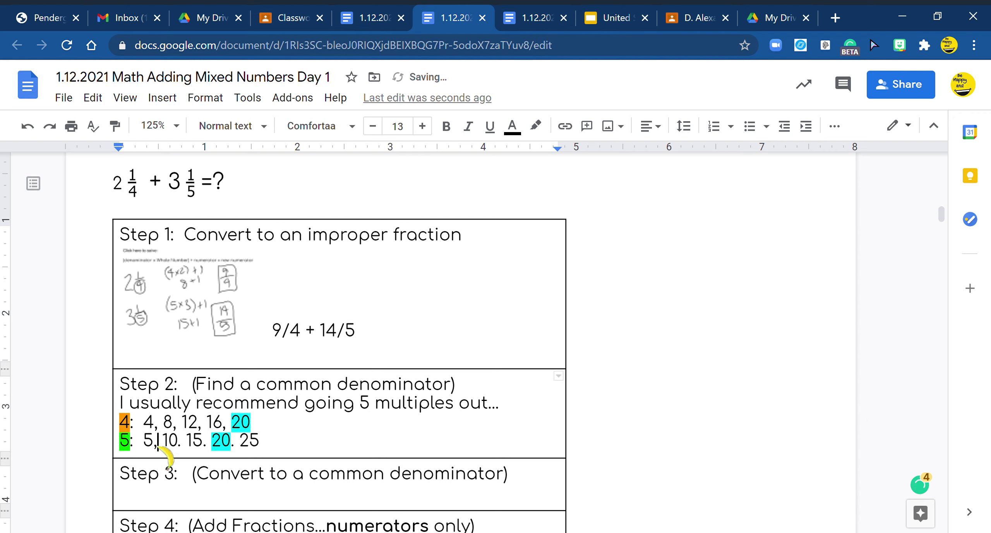
click(179, 445)
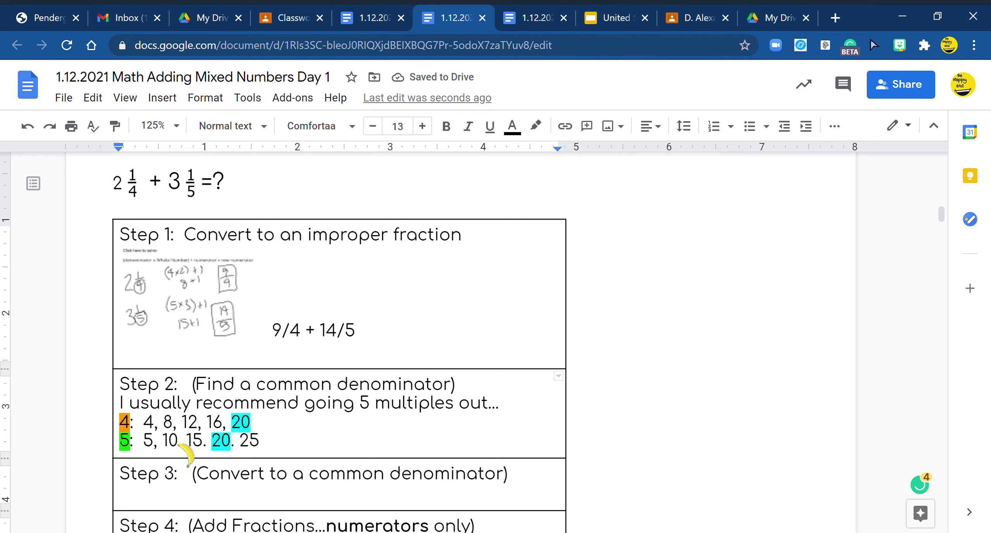
key(BackSpace)
click(204, 445)
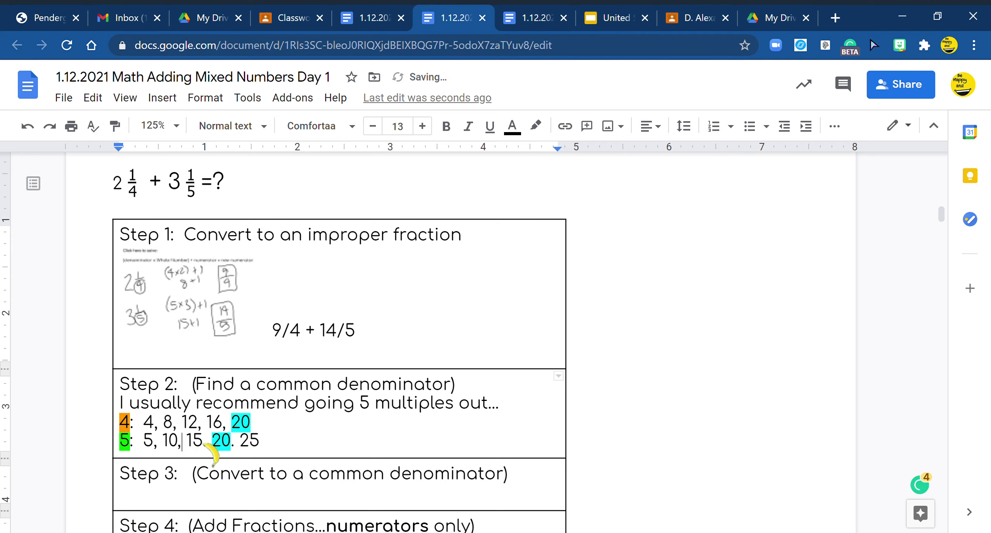
key(BackSpace)
text(,)
click(231, 444)
Change the period after 20 in the multiples of 5 to a comma
key(Delete)
text(,)
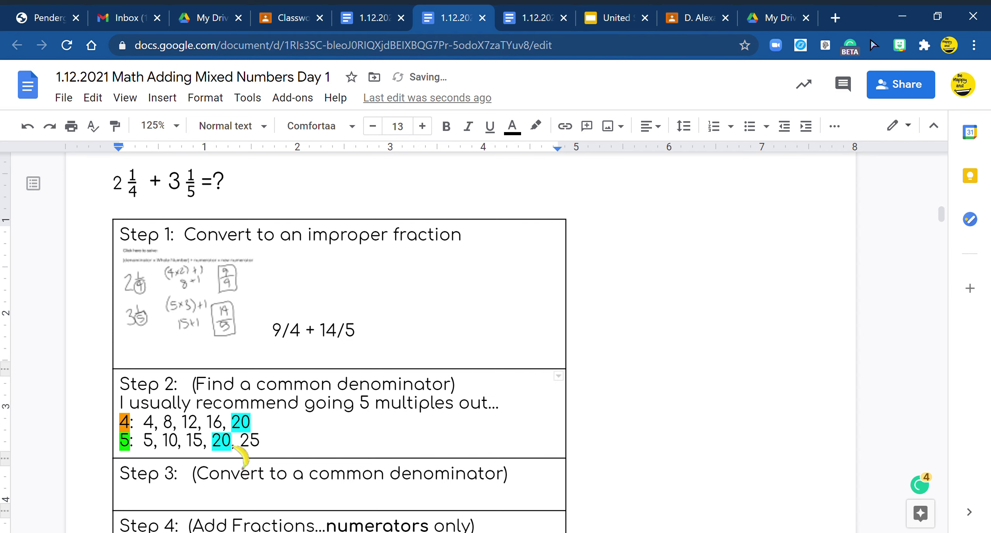
scroll(242, 452, down, 2)
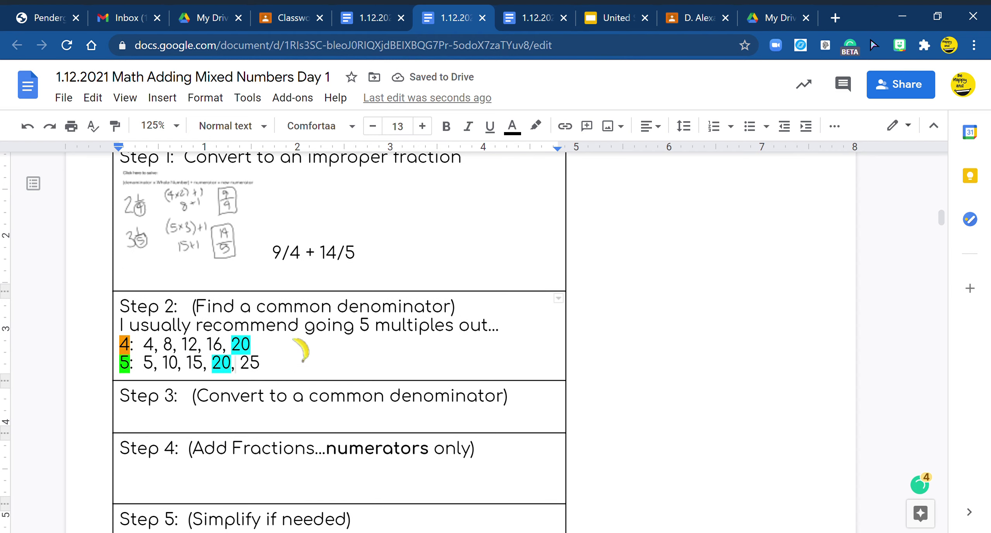
Write 9/4 x 5/5 = 45/20 in Step 3 and begin Step 4 with 45/20 +
click(130, 418)
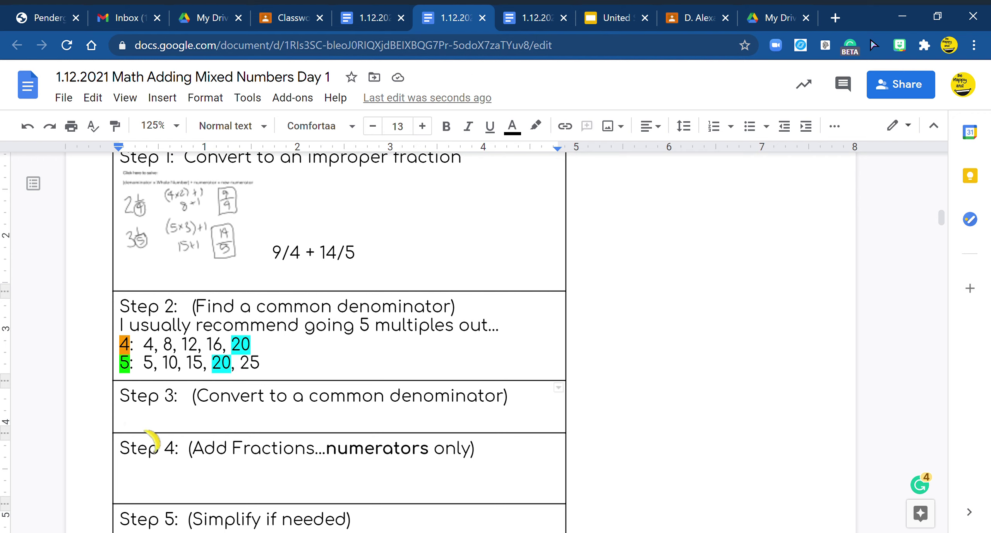
text(9/4 x )
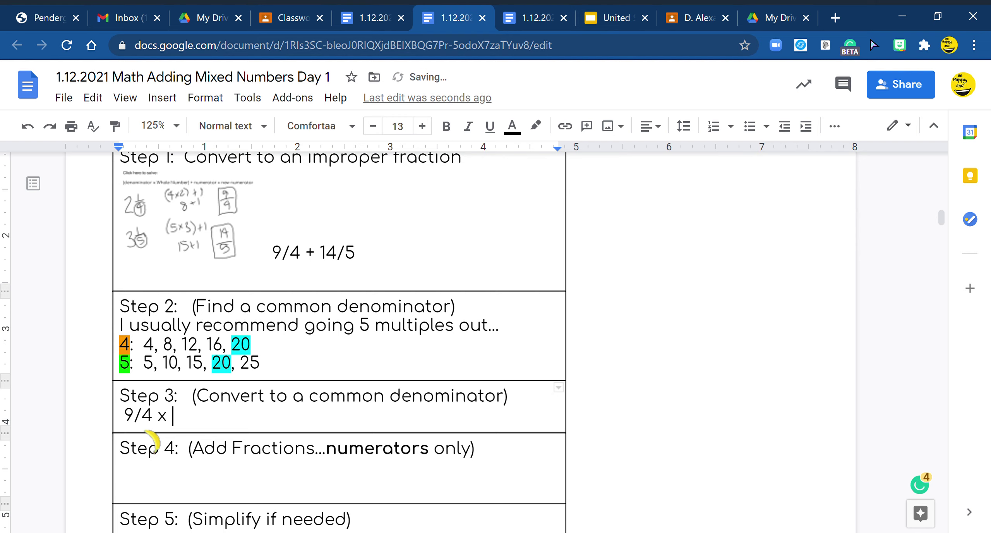
text(/ = /20)
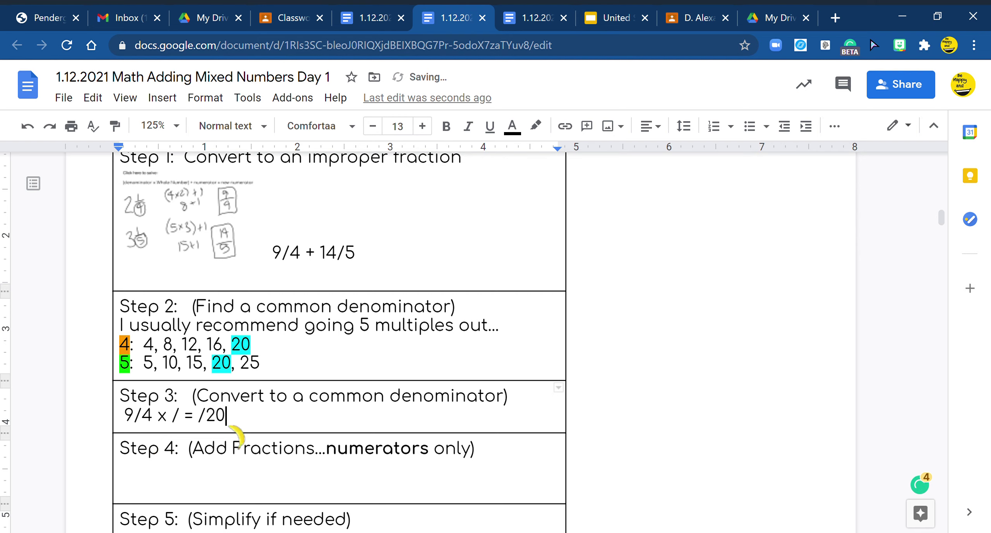
click(177, 420)
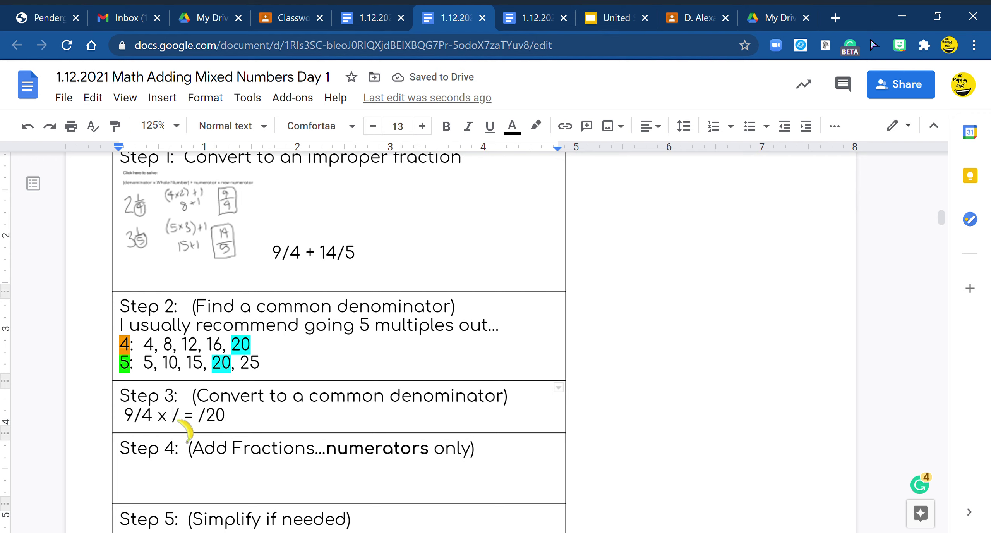
click(182, 423)
text(5)
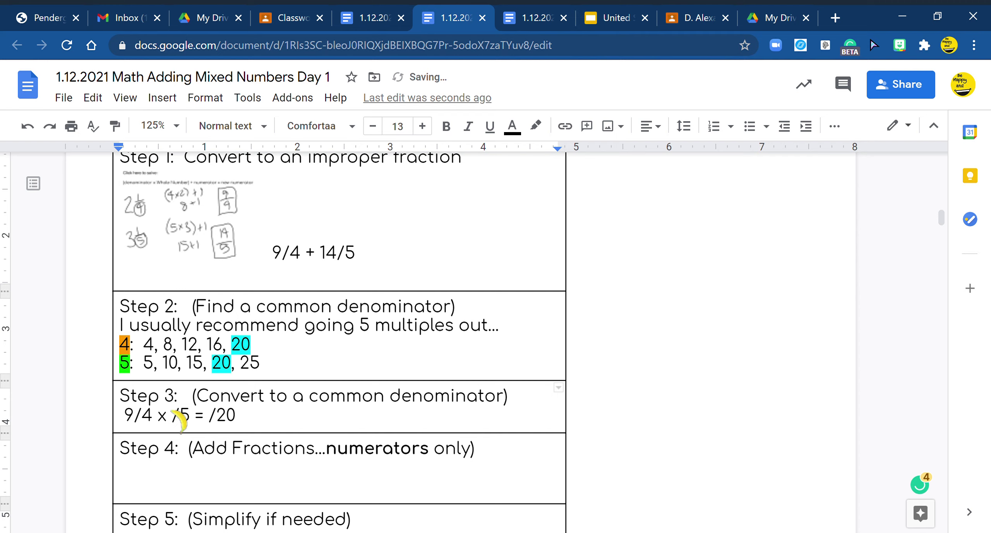
click(177, 421)
text(5)
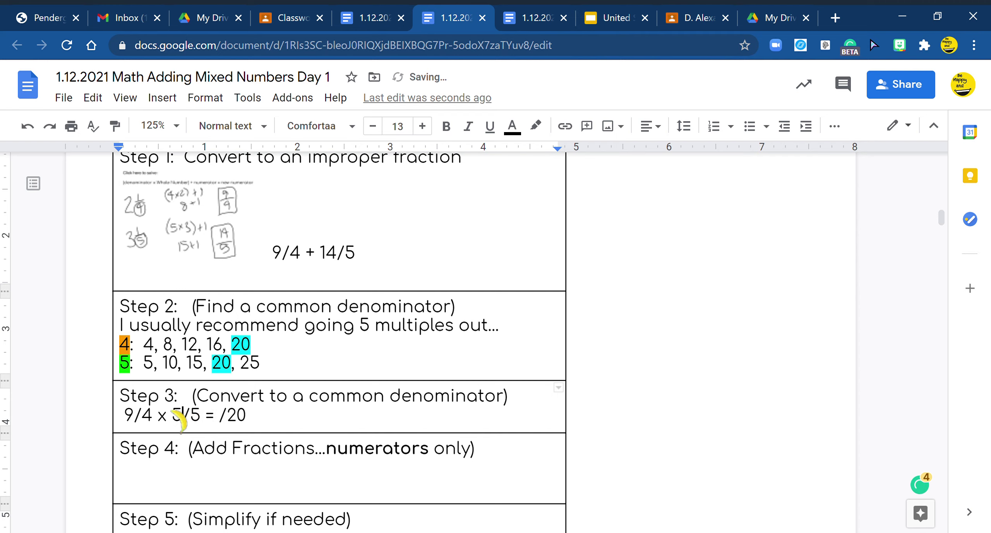
click(221, 417)
text(45)
click(286, 424)
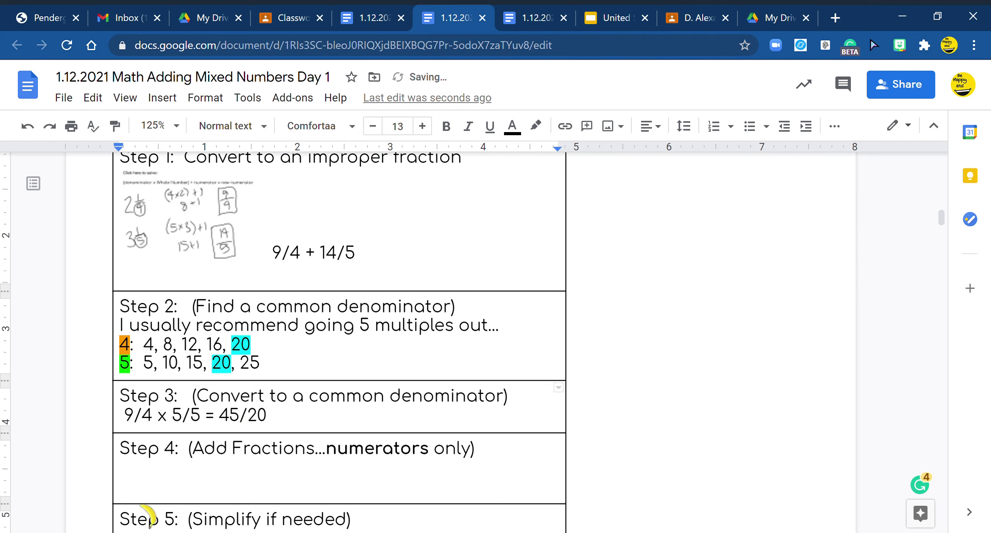
click(127, 489)
text(4)
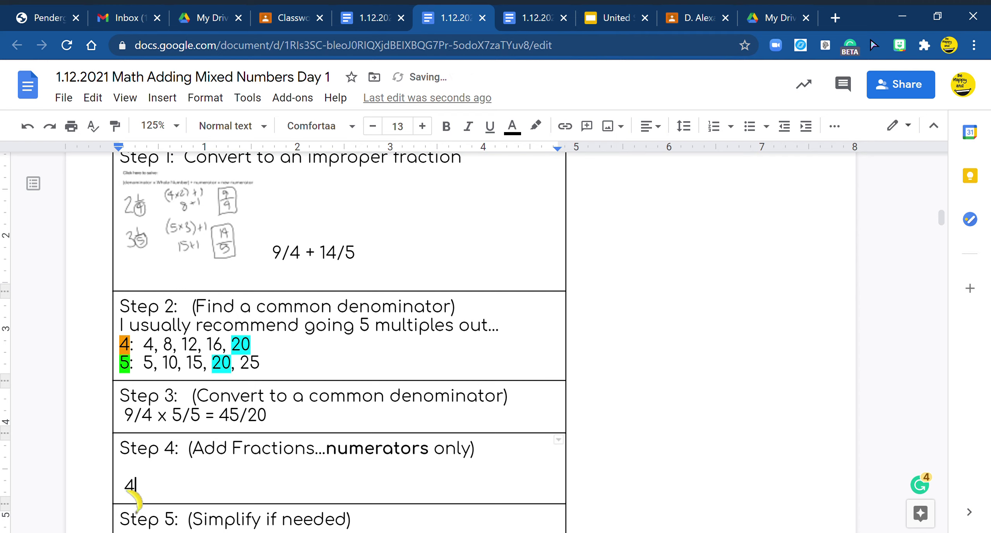
text(5/20 +)
Type 14/5 x 4/4 = 56/20 after 45/20 in the Step 3 row
click(306, 425)
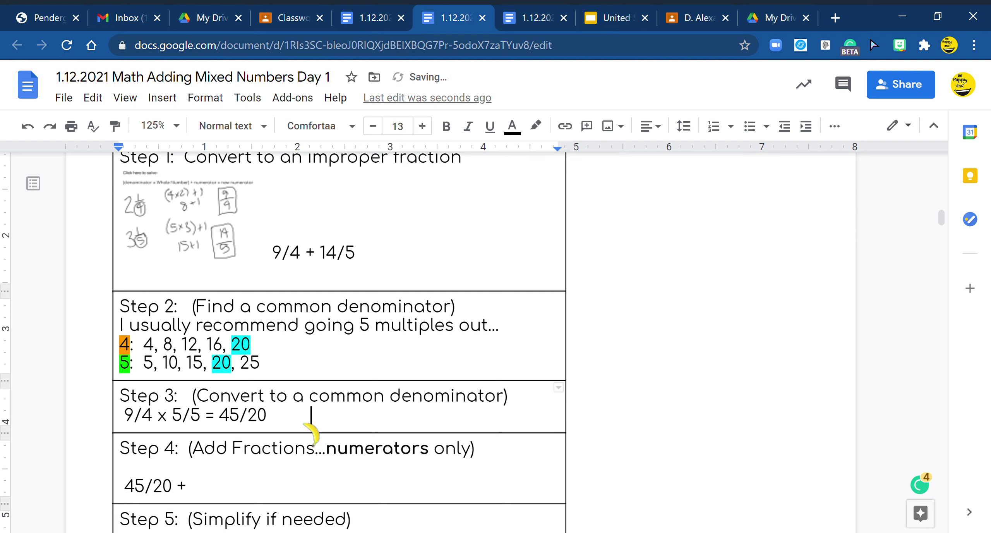
text(14/5 x / = )
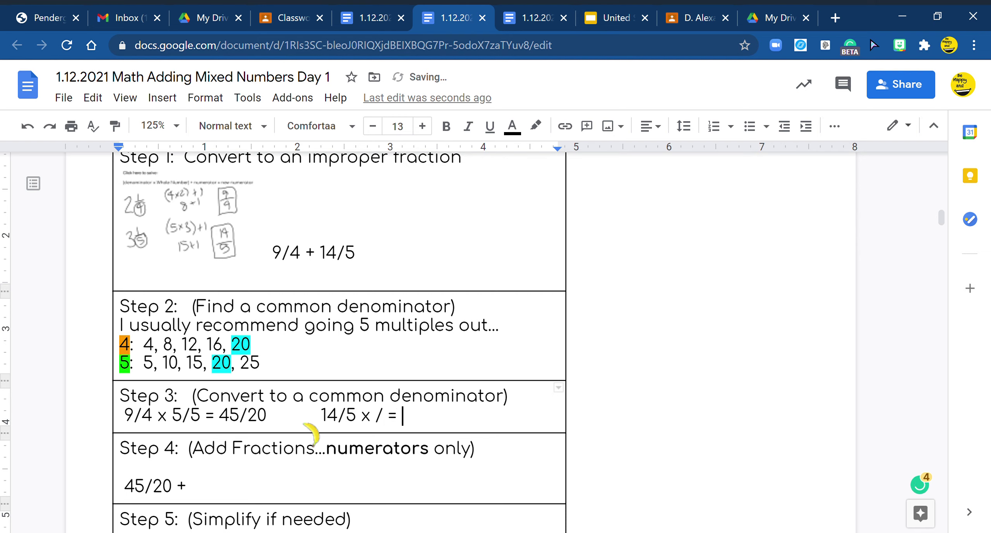
text(/20)
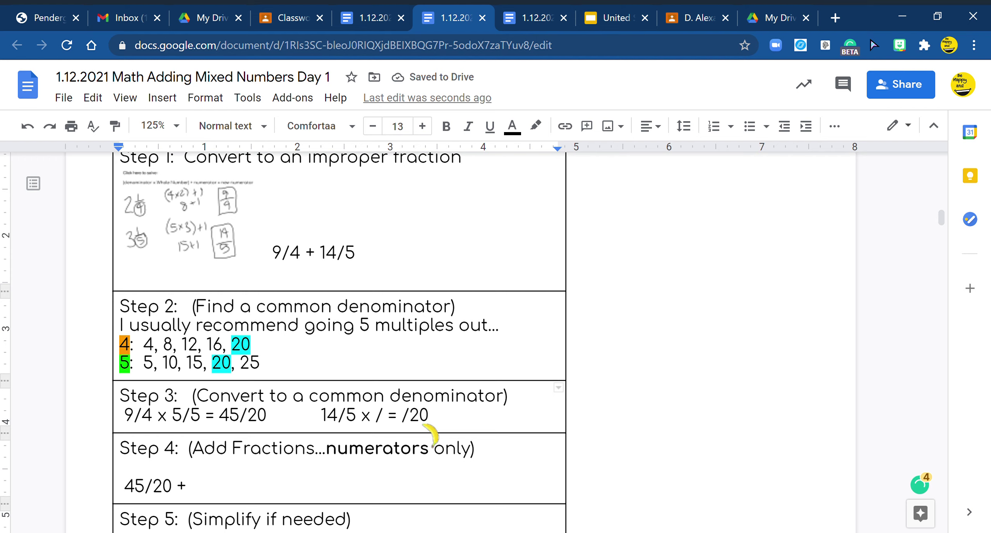
click(384, 416)
text(4)
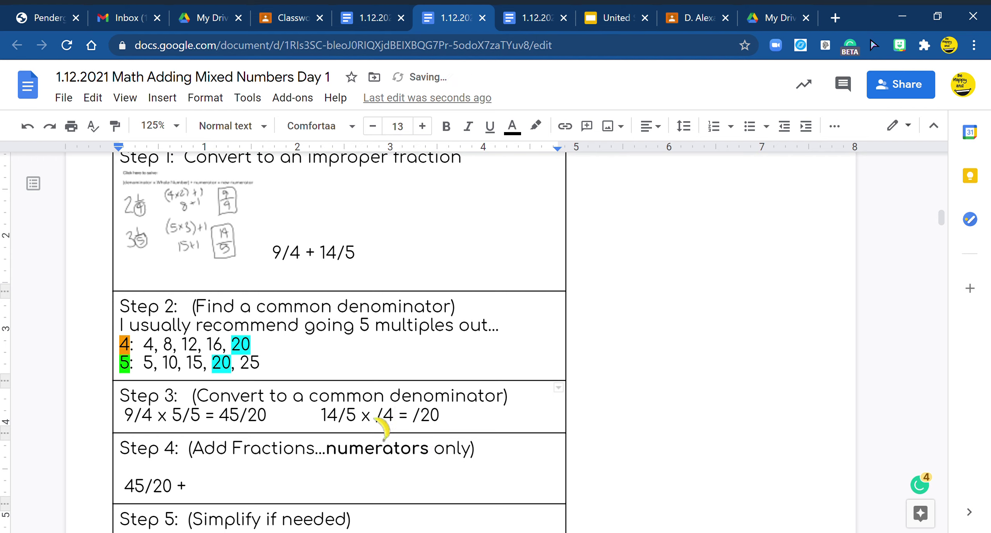
click(375, 416)
text(4)
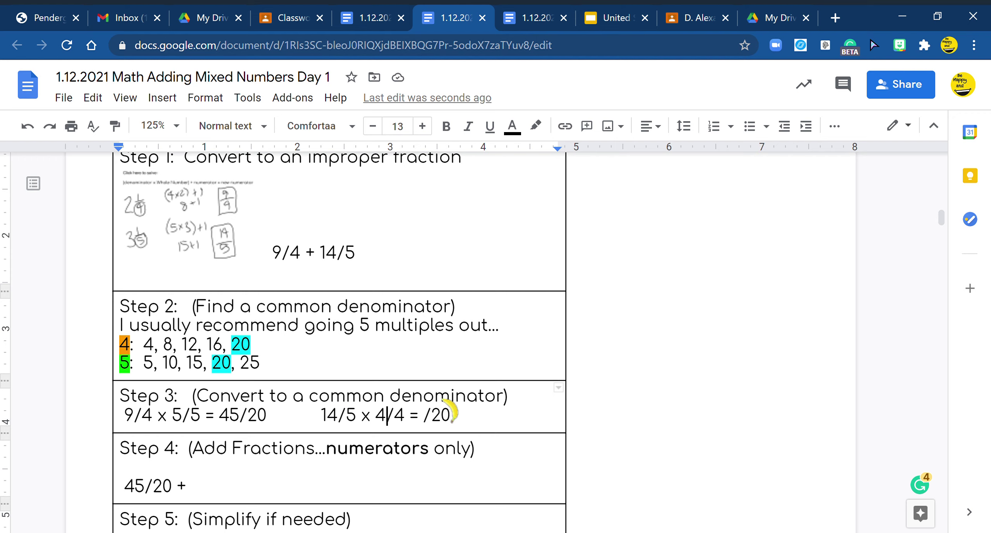
click(425, 415)
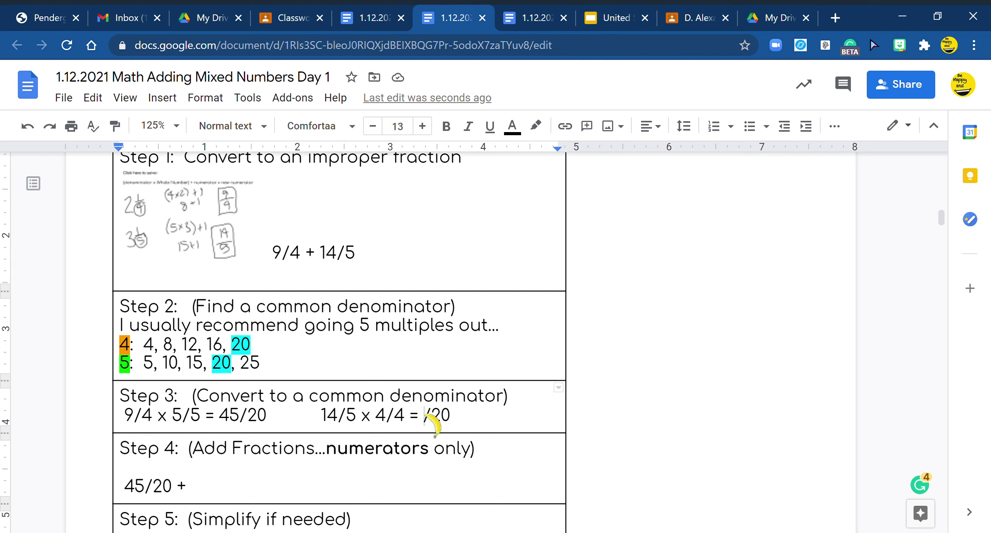
text(6)
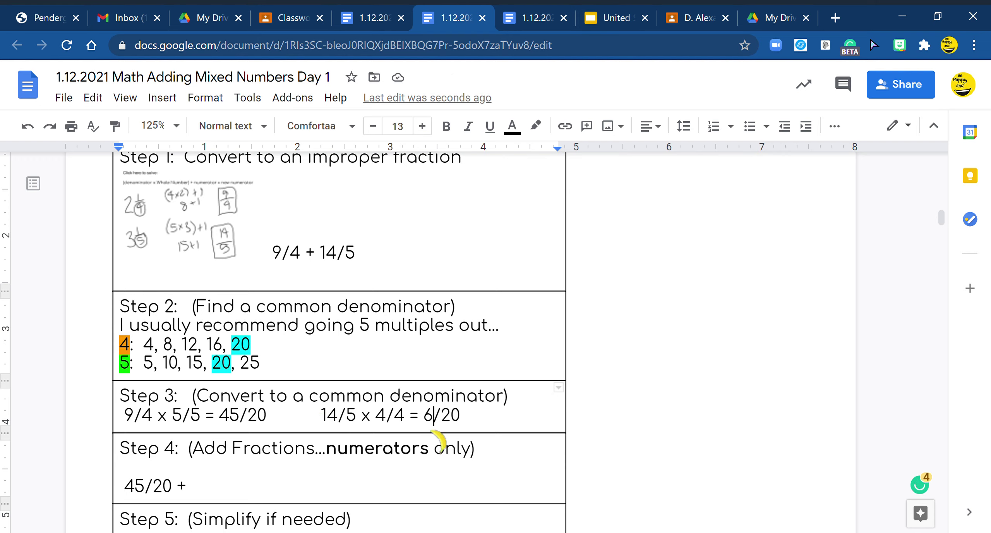
click(425, 414)
text(5)
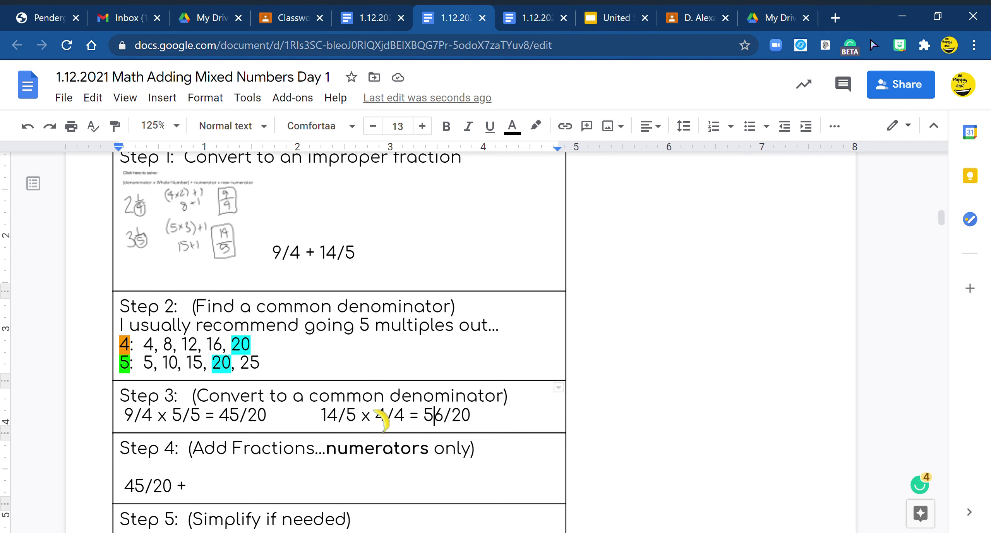
click(205, 488)
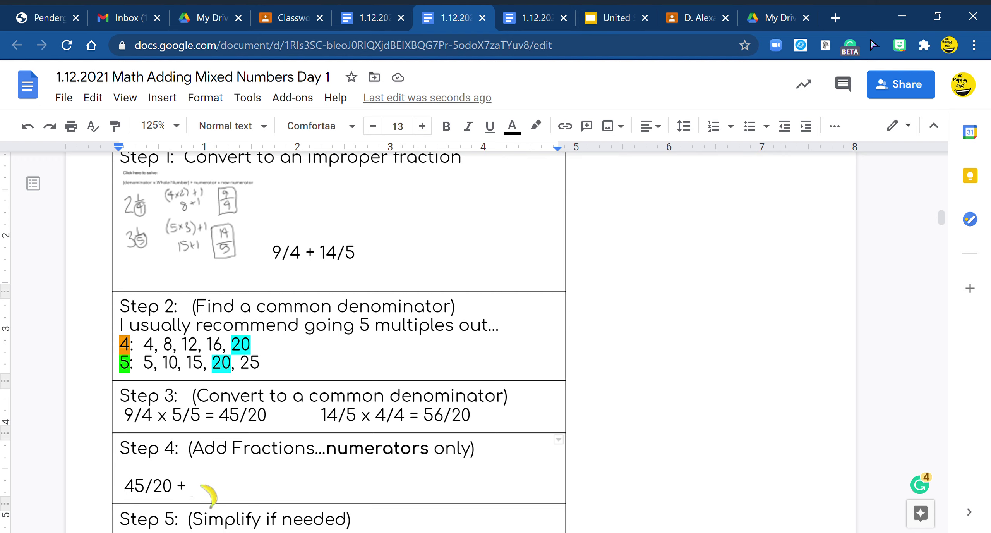
Complete Step 4 as 45/20 + 56/20 = 101/20 and select the 101/20 result
text(56/)
text(20)
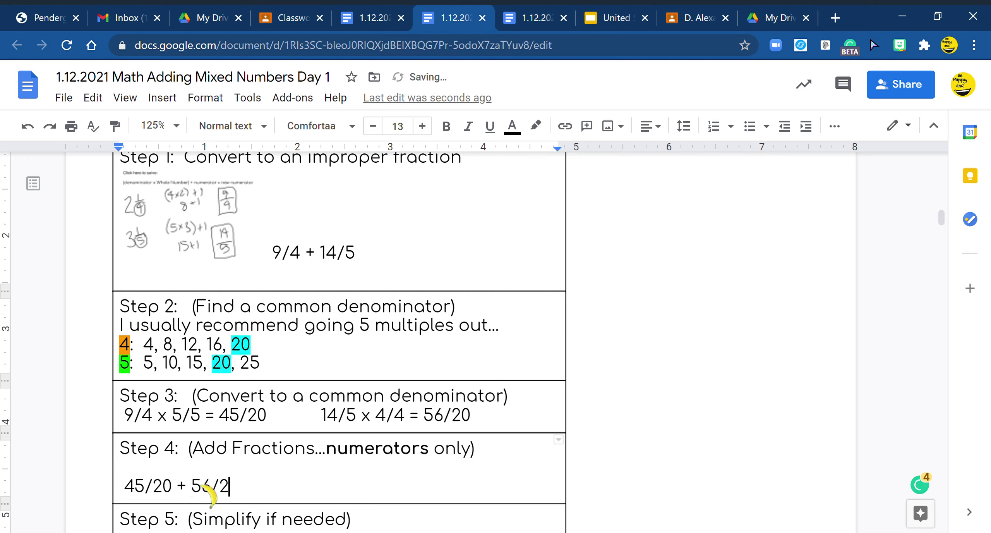
text( =)
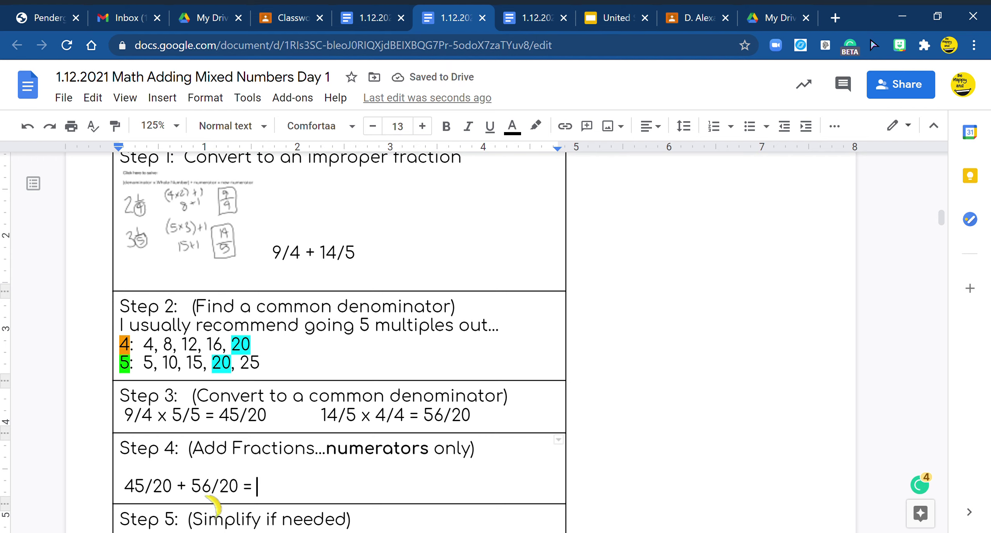
text(1)
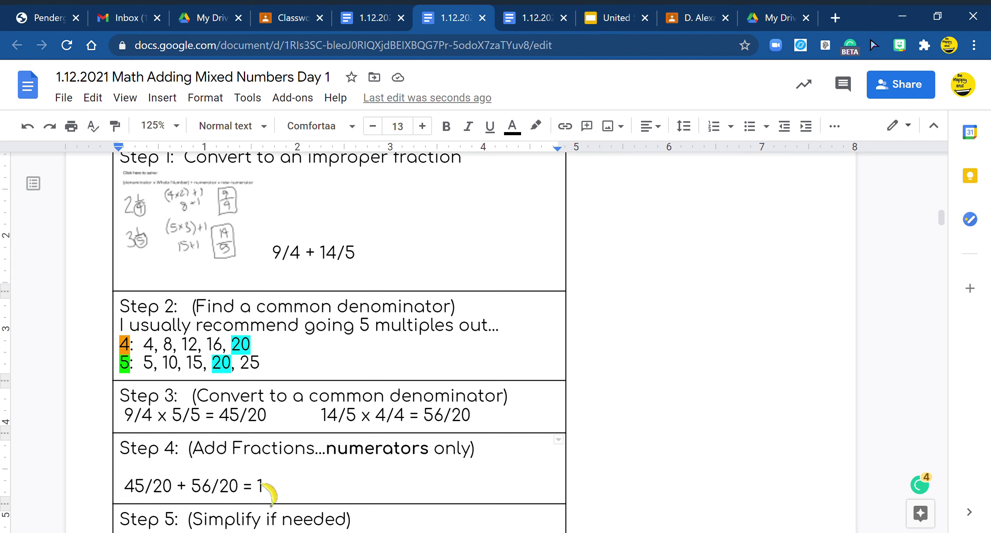
text(01)
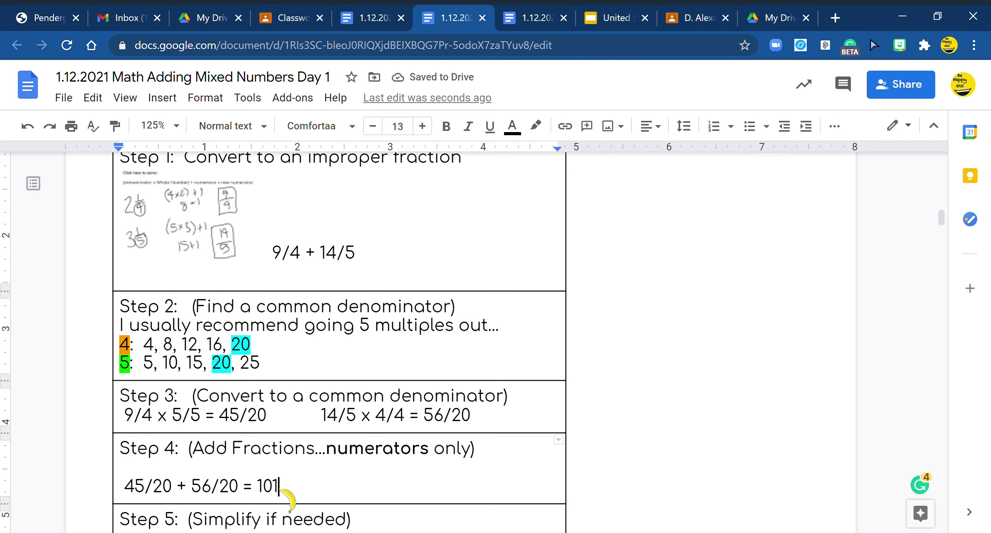
text(/20)
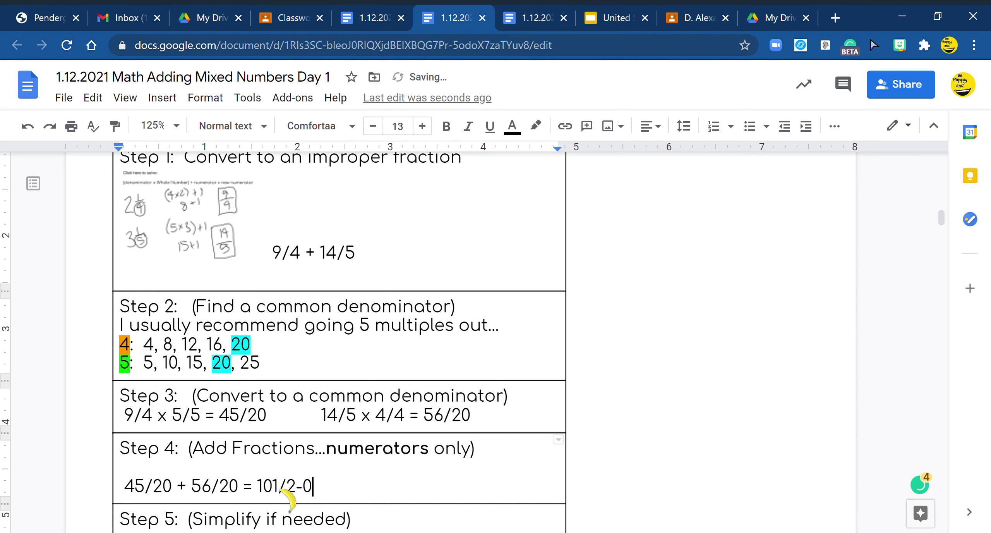
key(BackSpace)
text(0)
scroll(287, 495, down, 2)
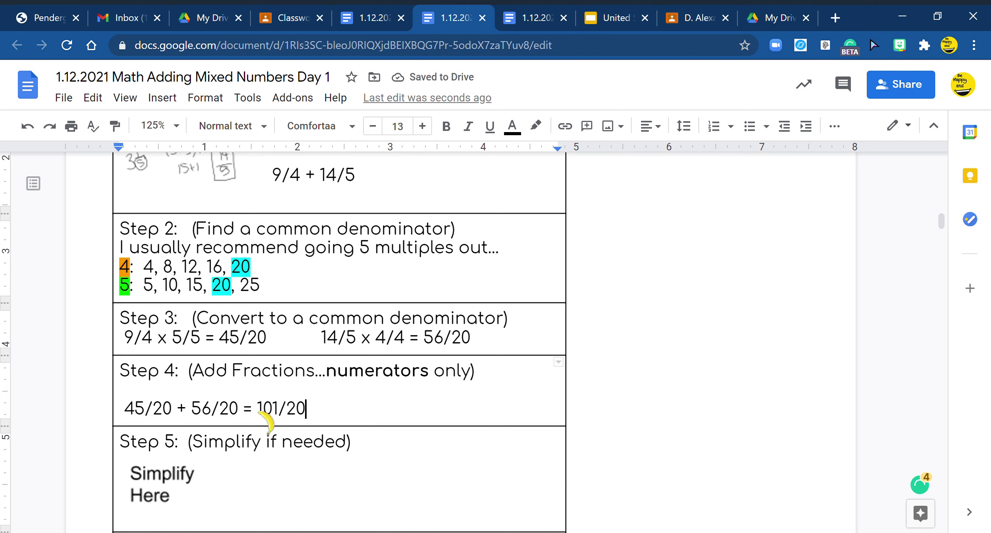
drag(257, 411, 306, 412)
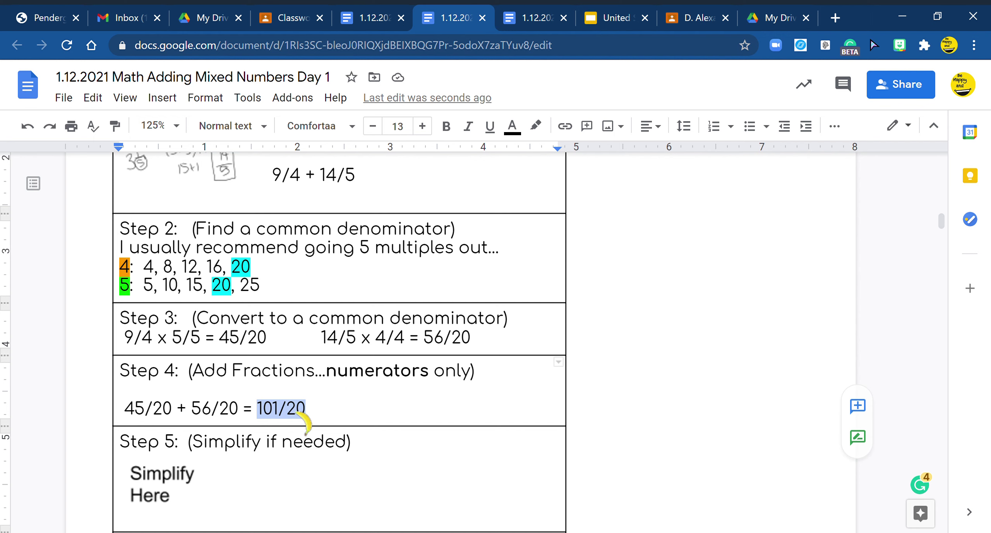
scroll(304, 422, down, 2)
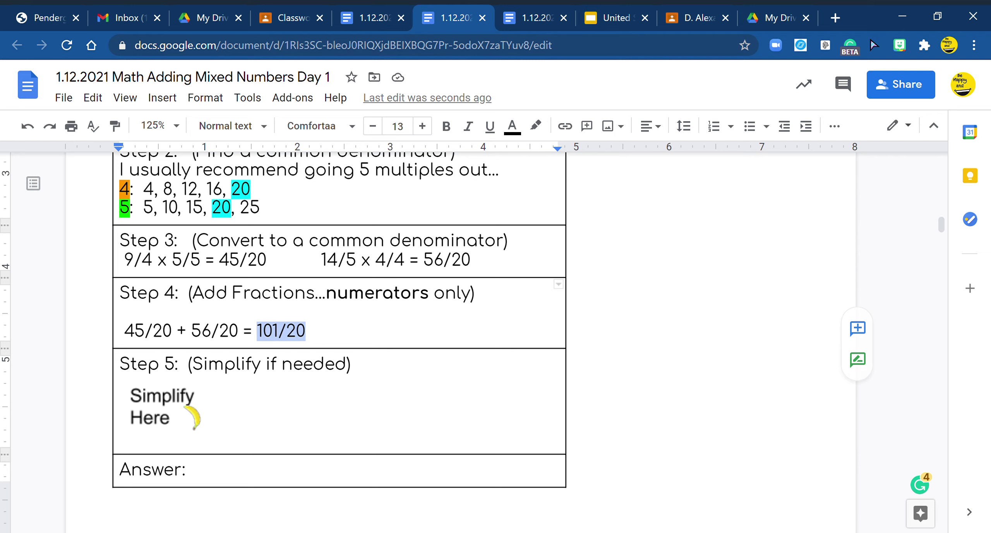
Type 101/20 = in the Answer row and open the Step 5 Simplify Here drawing
click(226, 476)
text(101/20)
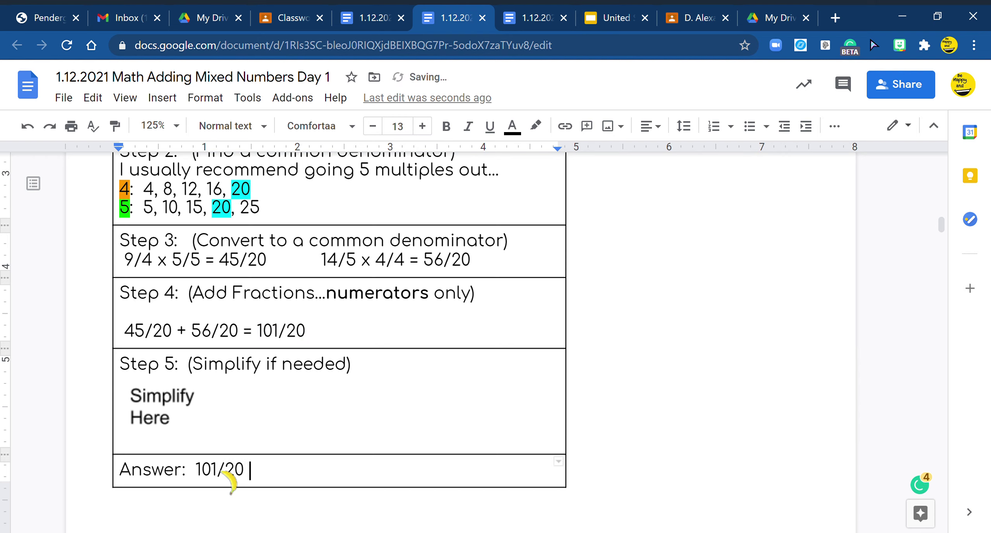
text( =)
double_click(165, 406)
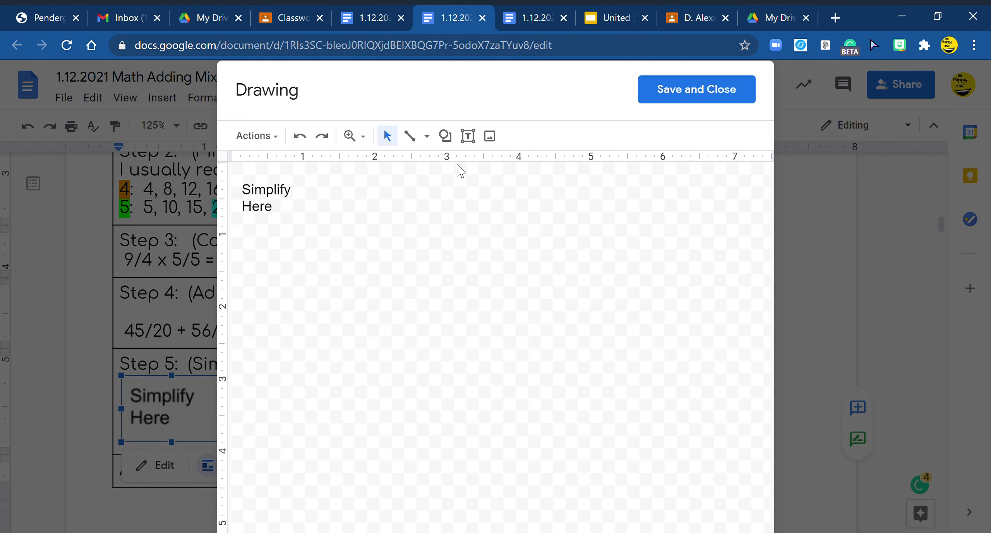
With the Scribble tool, handwrite the fraction 101/20
click(426, 135)
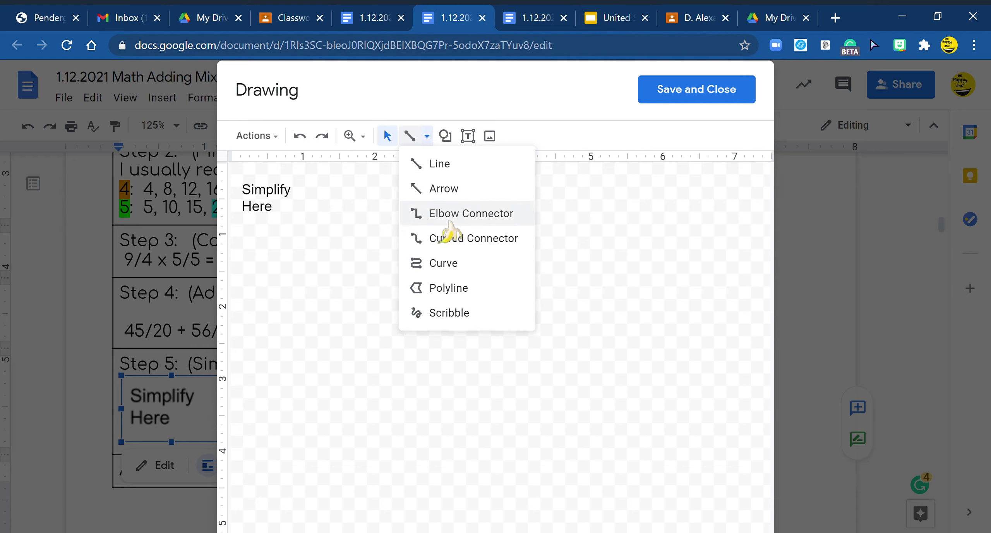
click(449, 313)
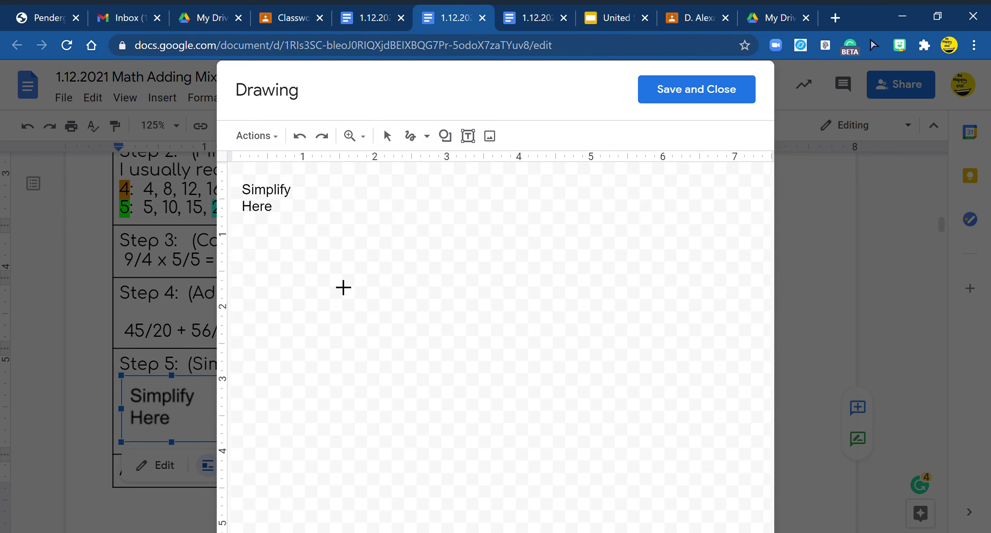
mouse_move(293, 239)
mouse_down()
mouse_move(295, 284)
mouse_move(311, 244)
mouse_move(342, 280)
mouse_up()
drag(271, 308, 361, 293)
mouse_move(300, 315)
mouse_down()
mouse_move(324, 341)
mouse_move(331, 313)
mouse_up()
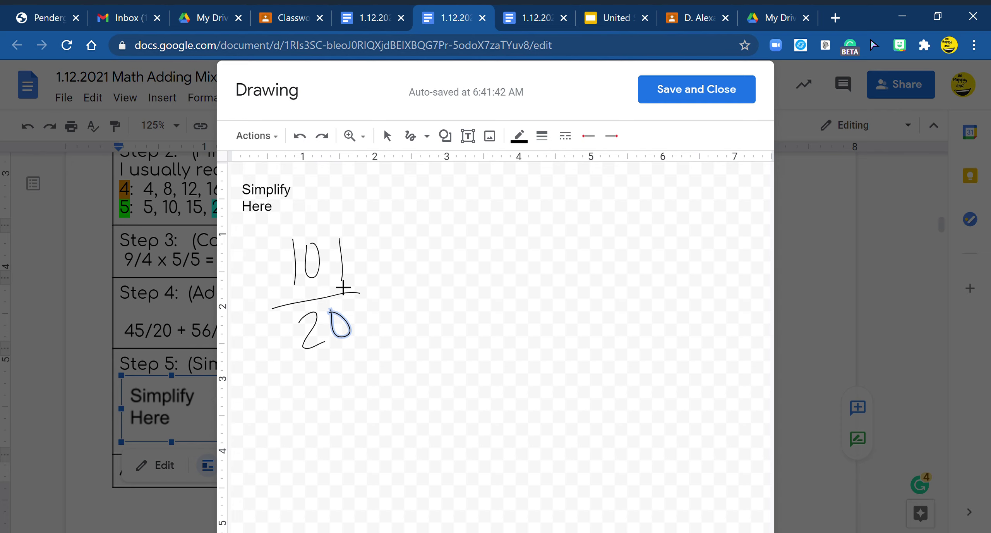
Draw the long division of 101 by 20 with quotient 5 and 100 subtracted
mouse_move(427, 221)
mouse_down()
mouse_move(439, 275)
mouse_move(523, 194)
mouse_up()
drag(382, 254, 398, 276)
drag(403, 242, 467, 267)
mouse_move(475, 234)
mouse_down()
mouse_move(478, 262)
mouse_move(476, 233)
mouse_up()
drag(497, 222, 507, 260)
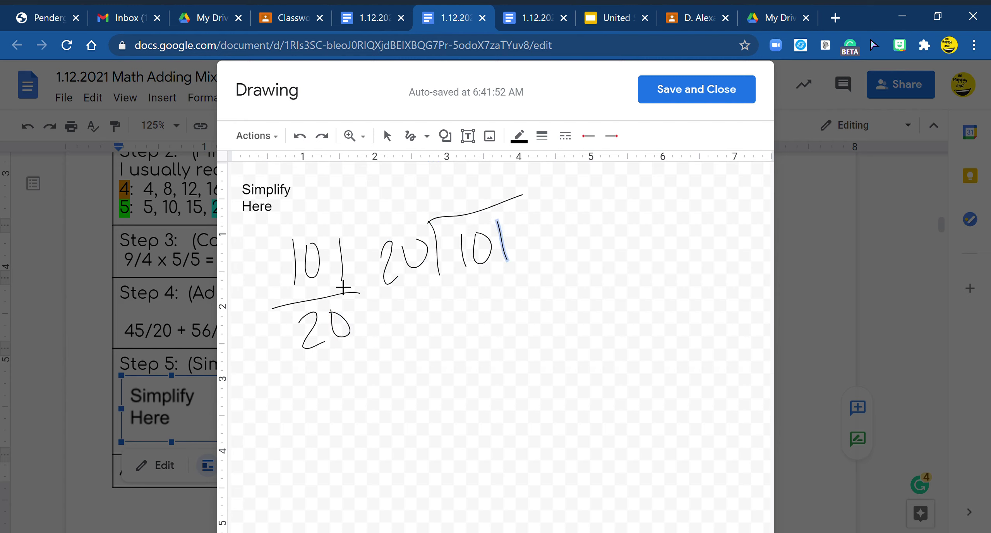
drag(400, 253, 426, 244)
drag(487, 169, 480, 199)
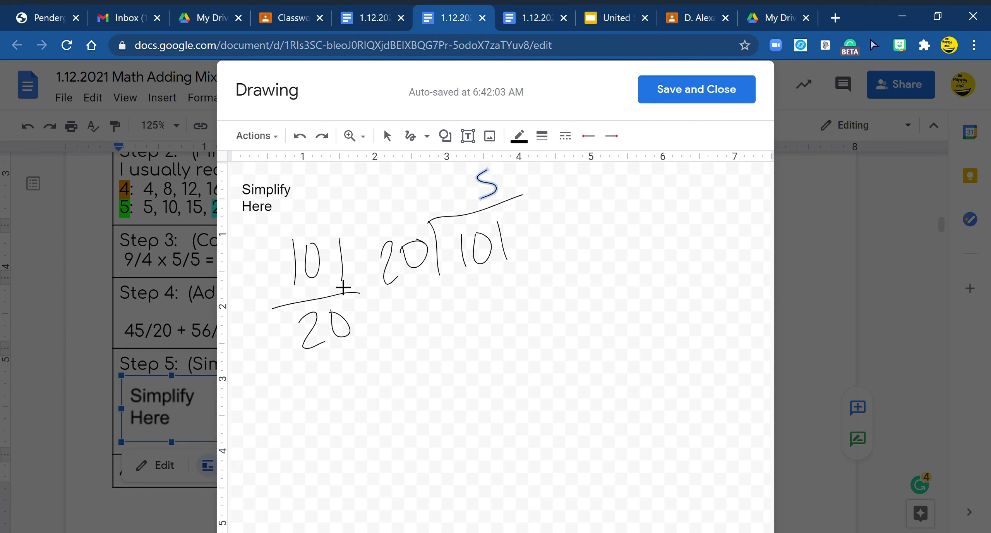
drag(466, 281, 469, 308)
mouse_move(485, 276)
mouse_down()
mouse_move(484, 295)
mouse_move(486, 276)
mouse_up()
mouse_move(507, 273)
mouse_down()
mouse_move(509, 290)
mouse_move(514, 266)
mouse_up()
drag(428, 301, 442, 297)
drag(442, 329, 556, 294)
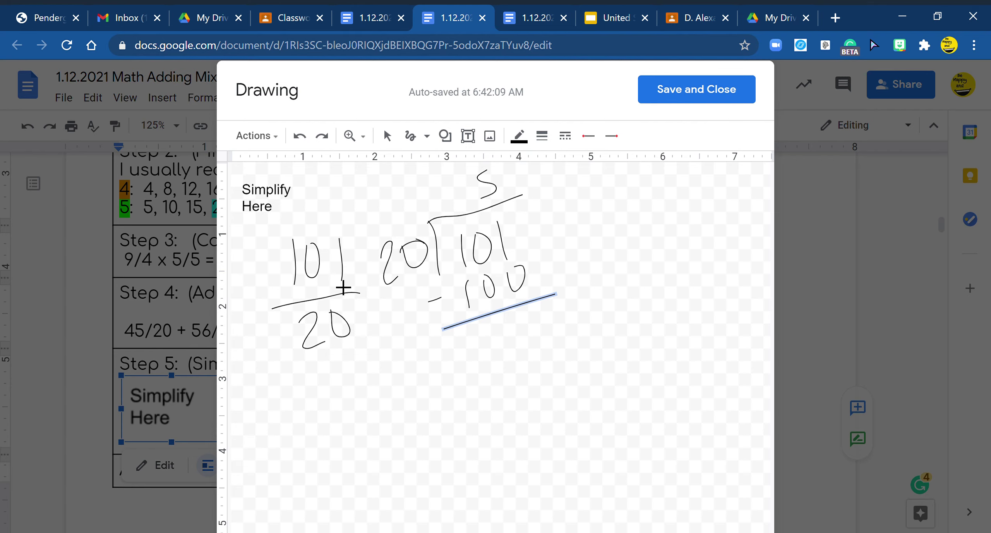
Tally 20s at the right with running totals 40, 60, 80 and 100
mouse_move(665, 187)
mouse_down()
mouse_move(682, 202)
mouse_move(713, 186)
mouse_up()
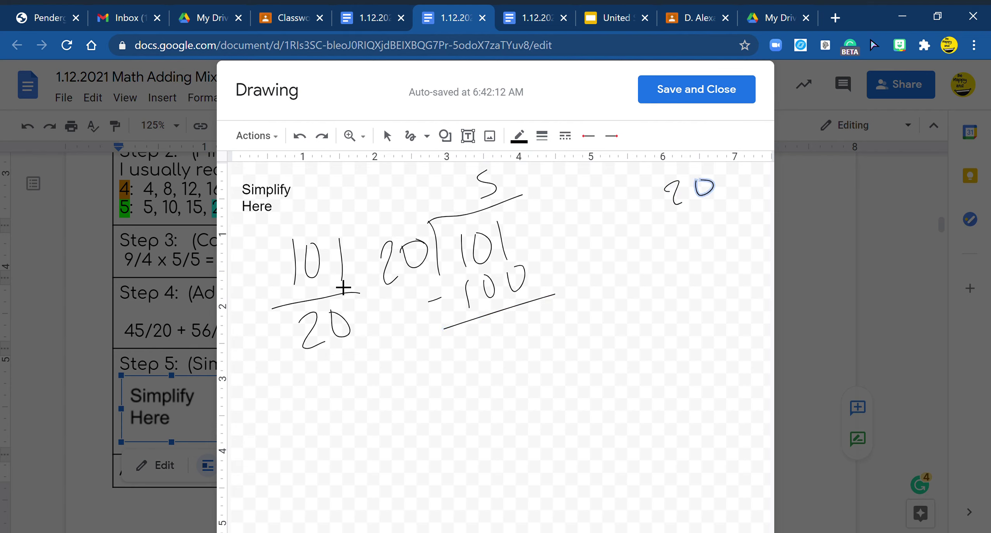
mouse_move(661, 221)
mouse_down()
mouse_move(667, 244)
mouse_move(657, 238)
mouse_up()
drag(678, 221, 697, 234)
drag(702, 215, 715, 217)
mouse_move(660, 254)
mouse_down()
mouse_move(727, 229)
mouse_move(683, 273)
mouse_move(700, 288)
mouse_up()
drag(709, 248, 709, 250)
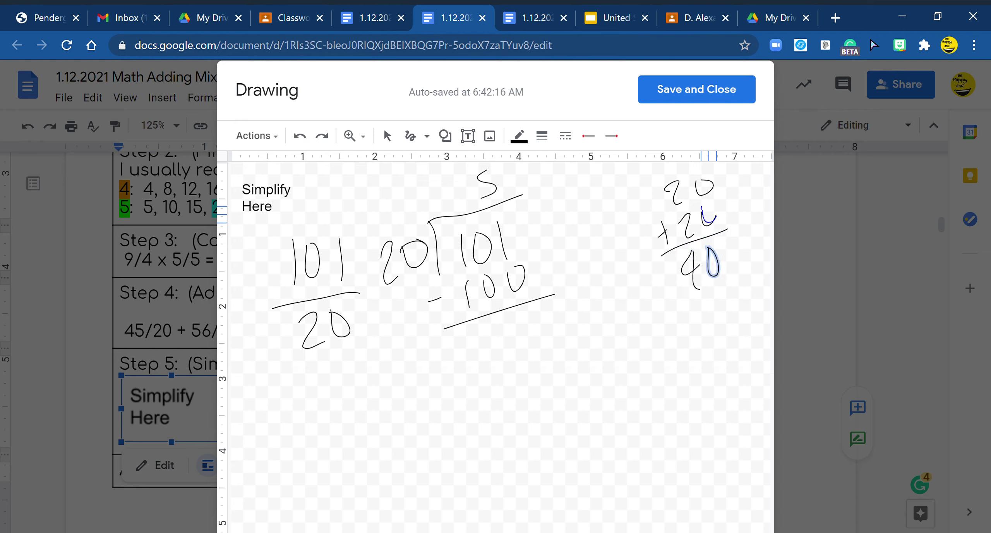
drag(715, 216, 700, 208)
drag(667, 300, 674, 321)
drag(666, 314, 678, 309)
drag(690, 291, 706, 309)
mouse_move(714, 284)
mouse_down()
mouse_move(720, 299)
mouse_move(712, 286)
mouse_up()
mouse_move(663, 332)
mouse_down()
mouse_move(730, 304)
mouse_move(694, 345)
mouse_move(716, 323)
mouse_up()
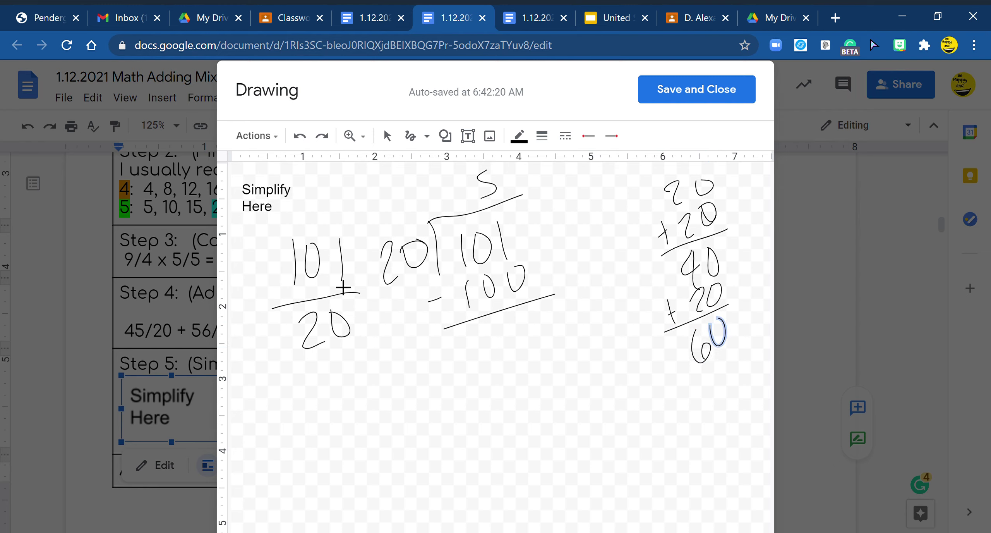
mouse_move(677, 383)
mouse_down()
mouse_move(679, 400)
mouse_move(685, 390)
mouse_up()
mouse_move(695, 381)
mouse_down()
mouse_move(703, 398)
mouse_move(743, 376)
mouse_up()
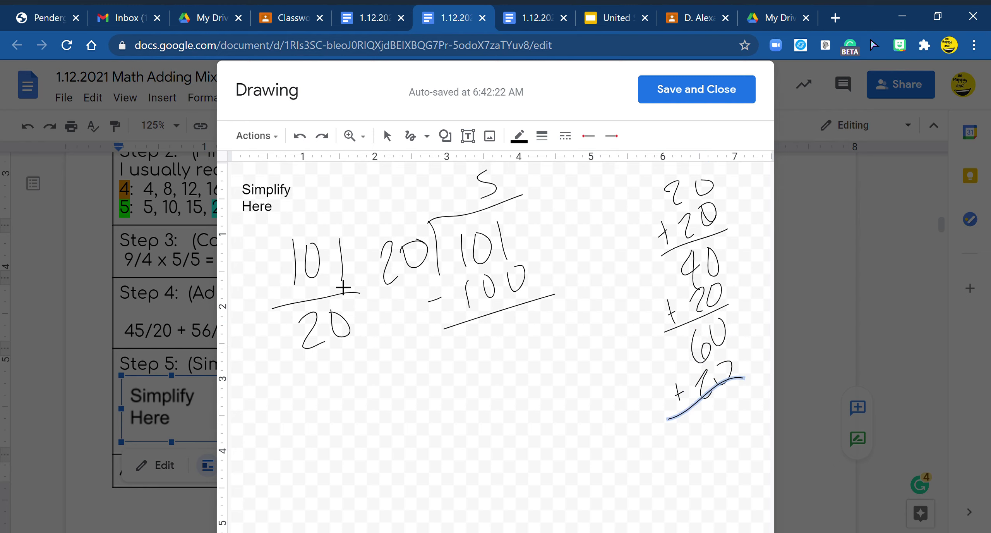
mouse_move(714, 410)
mouse_down()
mouse_move(710, 434)
mouse_move(706, 414)
mouse_up()
drag(725, 396, 723, 398)
drag(683, 474, 685, 486)
mouse_move(676, 470)
mouse_down()
mouse_move(724, 469)
mouse_move(727, 440)
mouse_up()
drag(676, 495, 743, 460)
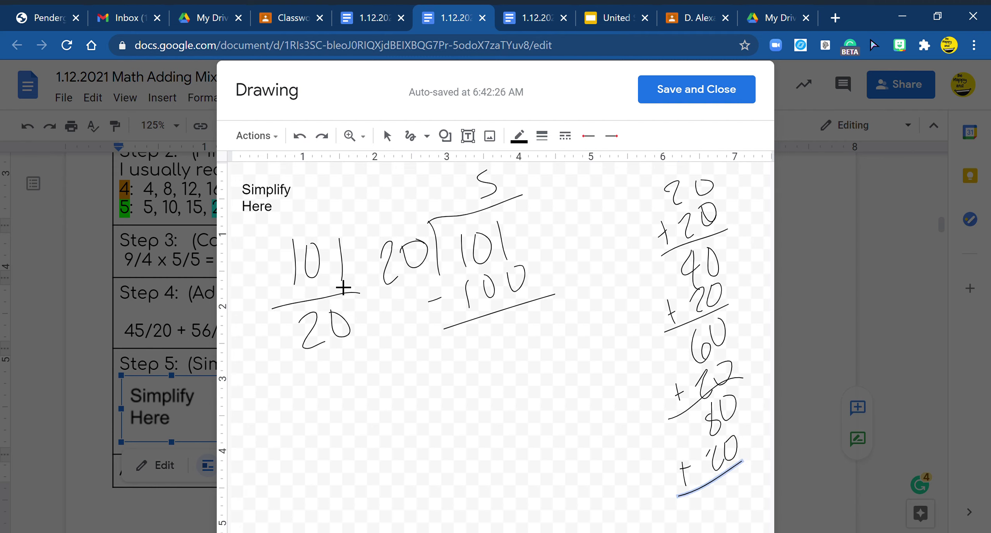
mouse_move(712, 490)
mouse_down()
mouse_move(715, 514)
mouse_move(740, 477)
mouse_up()
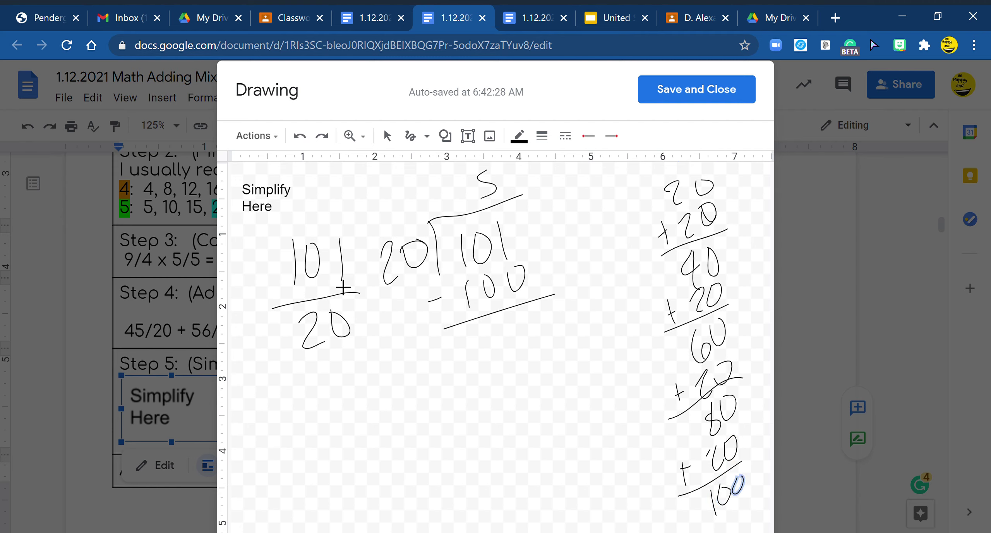
Note remainder 1, write and box 5 1/20, circle the denominator 20, and save the drawing
mouse_move(506, 174)
mouse_down()
mouse_move(508, 189)
mouse_move(525, 181)
mouse_up()
drag(528, 165, 538, 183)
mouse_move(492, 368)
mouse_down()
mouse_move(467, 401)
mouse_move(472, 420)
mouse_up()
mouse_move(519, 329)
mouse_down()
mouse_move(525, 351)
mouse_move(540, 352)
mouse_move(534, 390)
mouse_move(551, 371)
mouse_up()
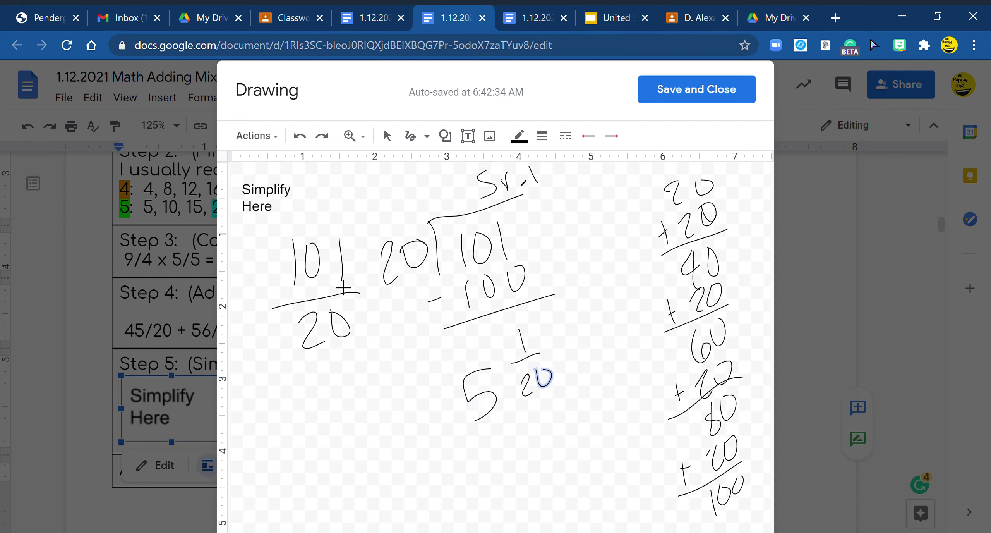
mouse_move(358, 301)
mouse_down()
mouse_move(312, 382)
mouse_move(360, 305)
mouse_move(347, 353)
mouse_up()
mouse_move(546, 309)
mouse_down()
mouse_move(432, 364)
mouse_move(557, 417)
mouse_move(538, 315)
mouse_up()
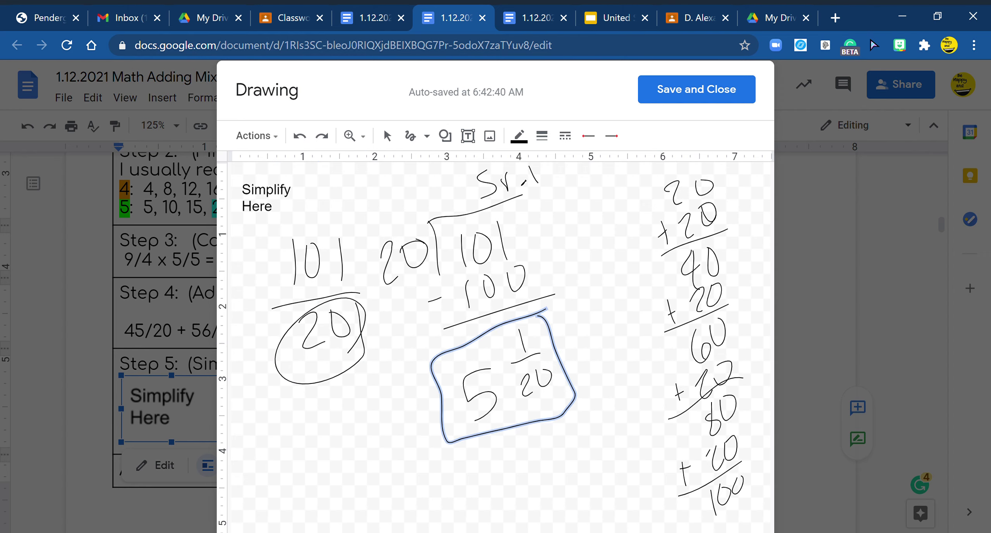
click(698, 91)
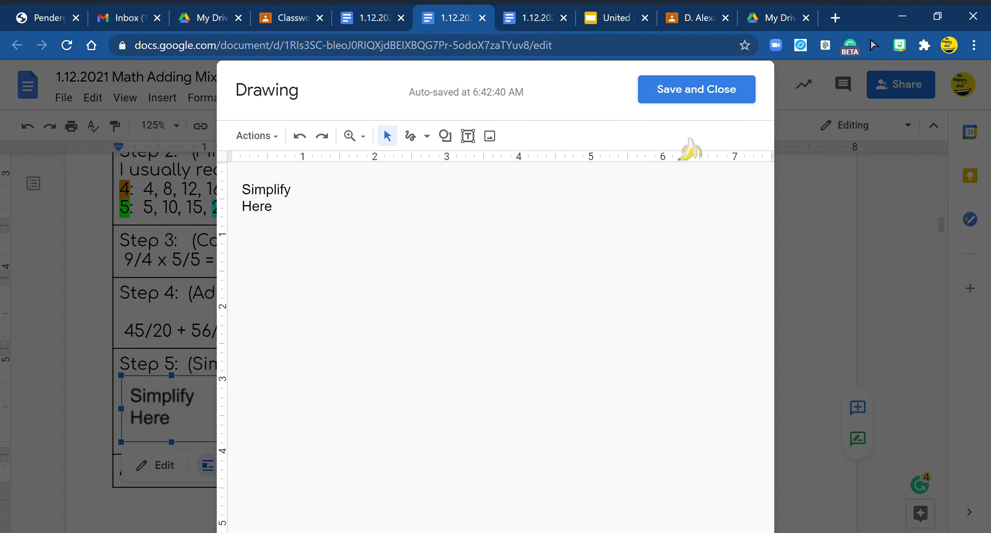
Complete the first problem's Answer row to read 101/20 = 5 1/20
click(348, 485)
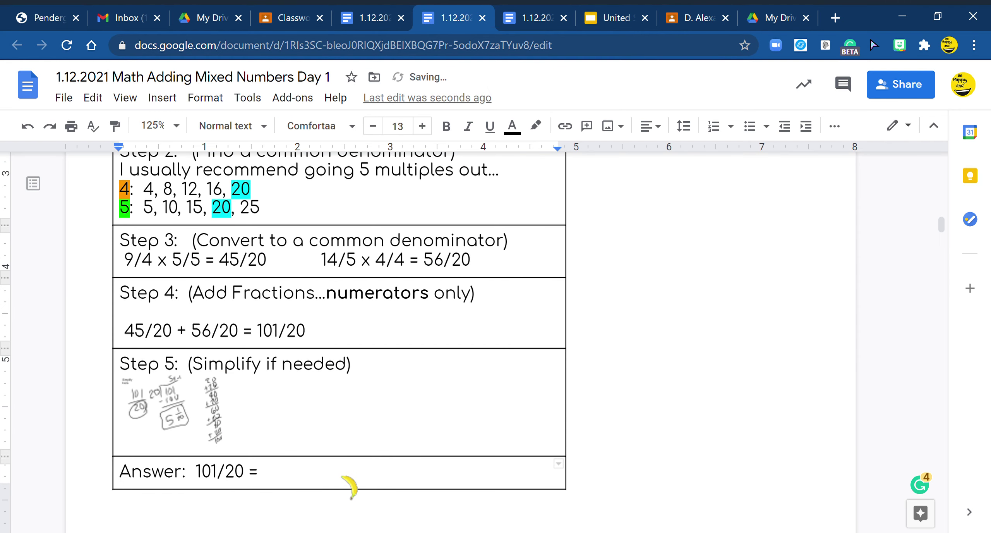
text(5  1/20)
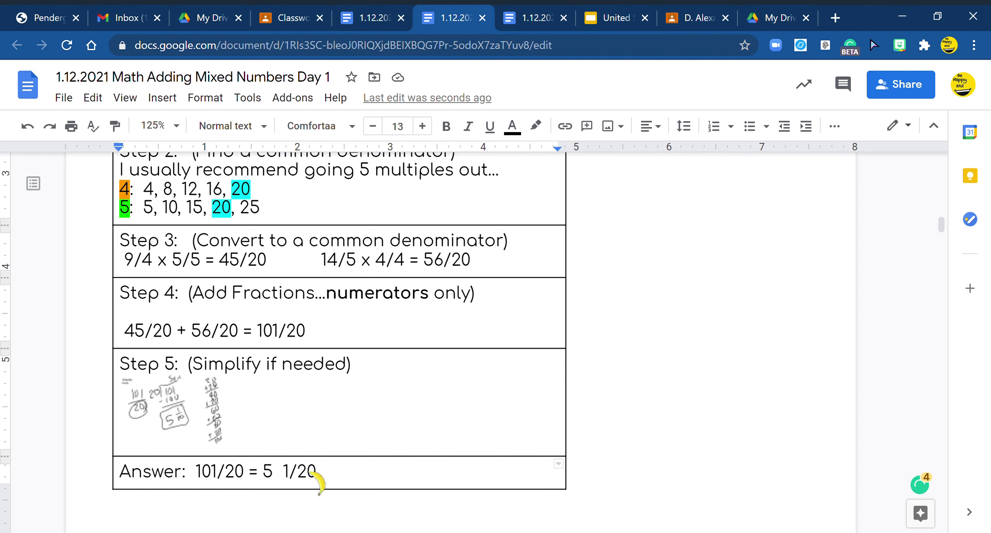
scroll(319, 482, down, 10)
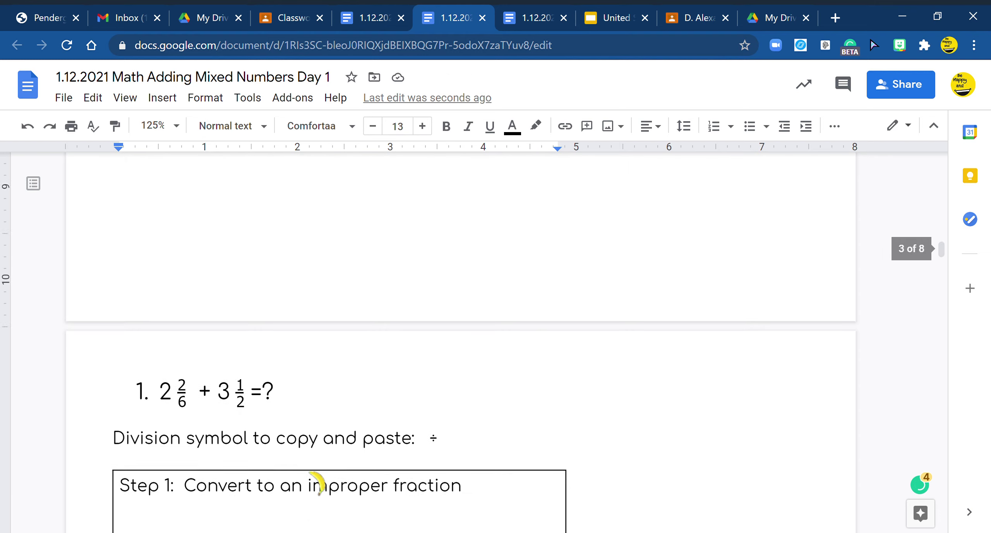
scroll(320, 482, down, 5)
scroll(320, 482, up, 2)
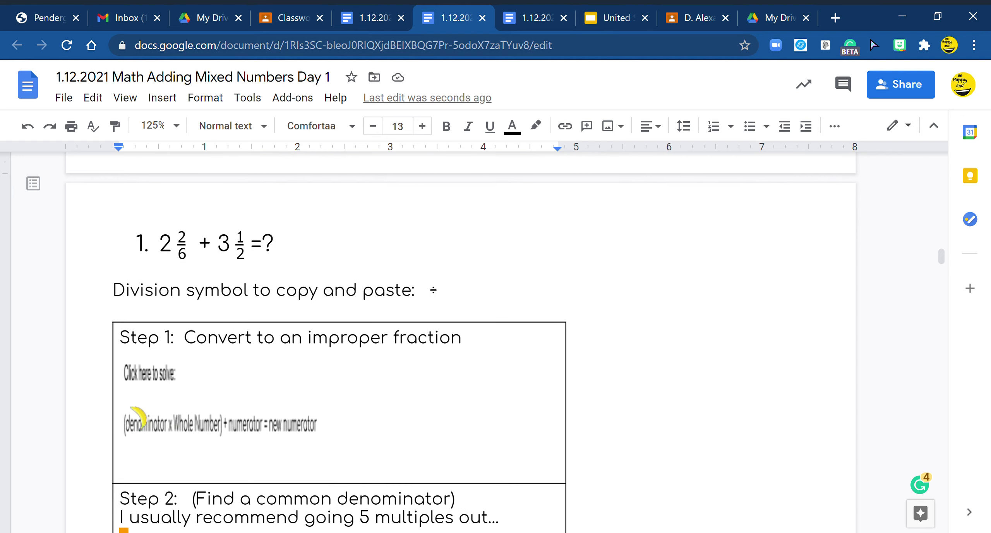
In the Step 1 drawing, handwrite the mixed numbers 2 2/6 and 3 1/2 with Scribble
double_click(148, 410)
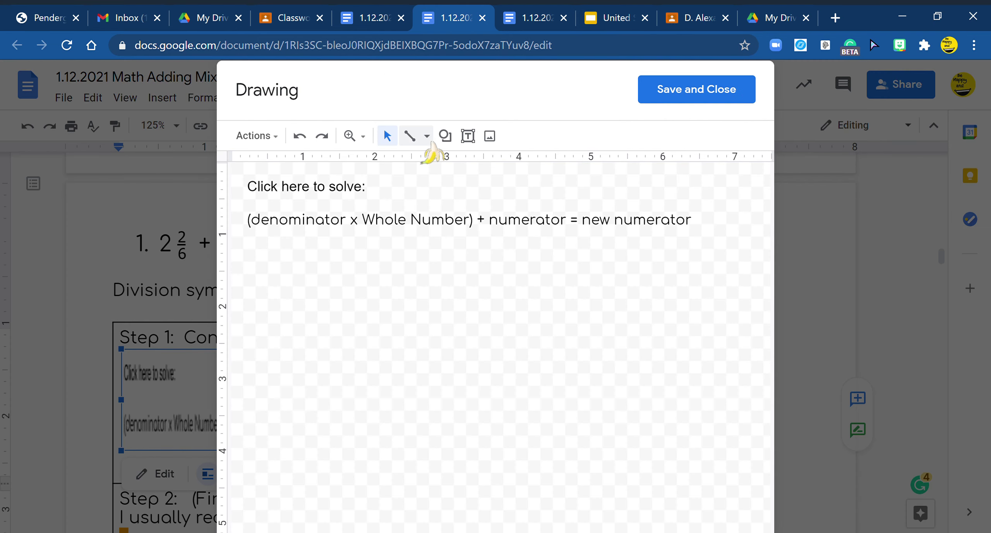
click(696, 91)
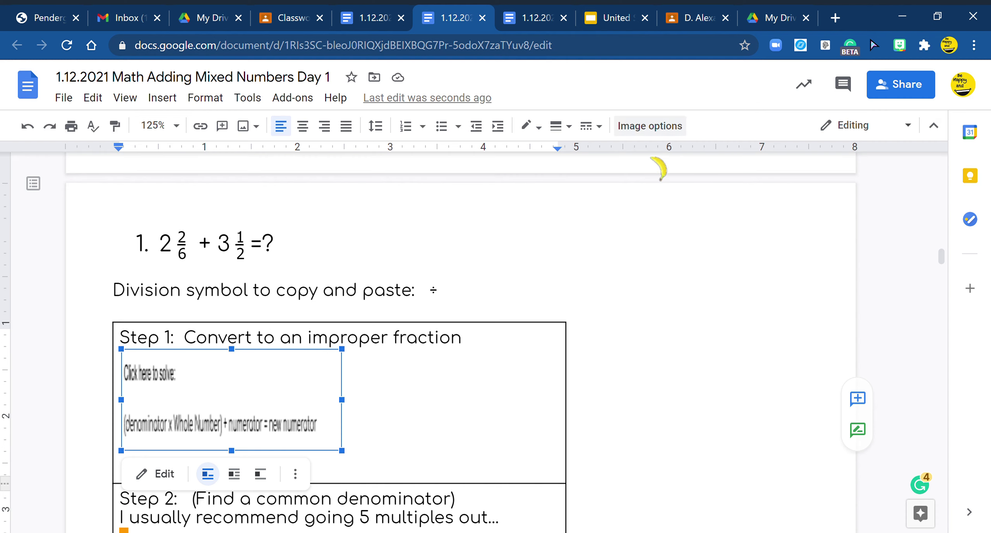
double_click(282, 410)
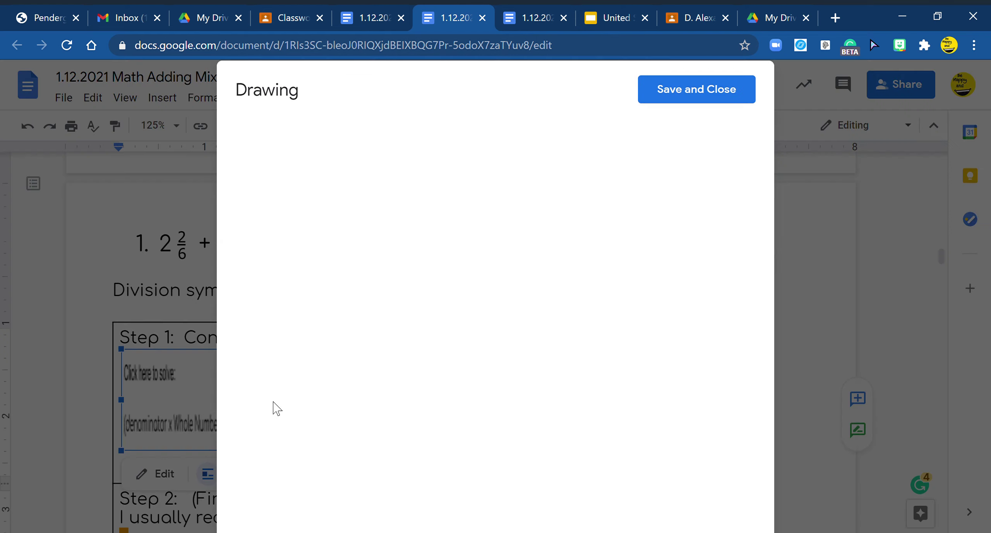
click(427, 135)
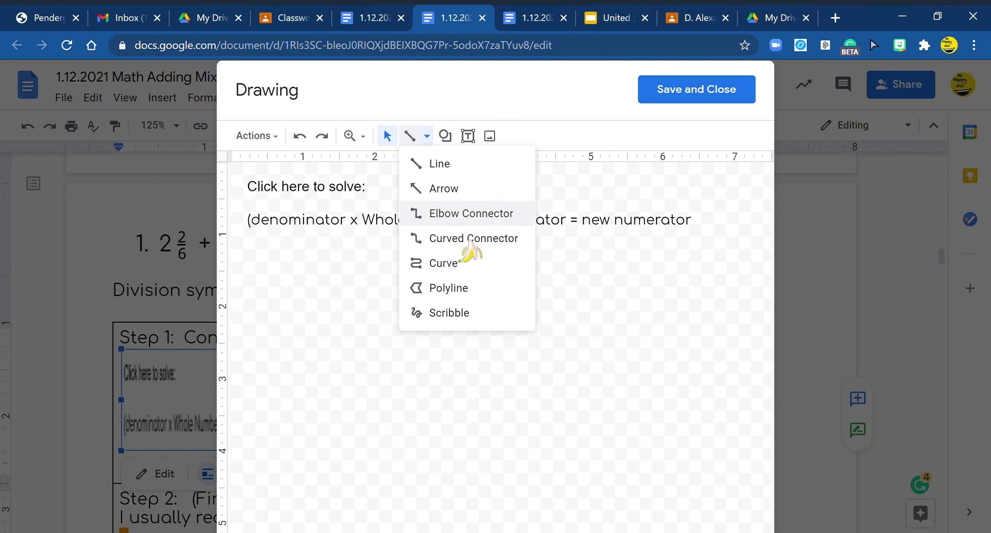
click(477, 319)
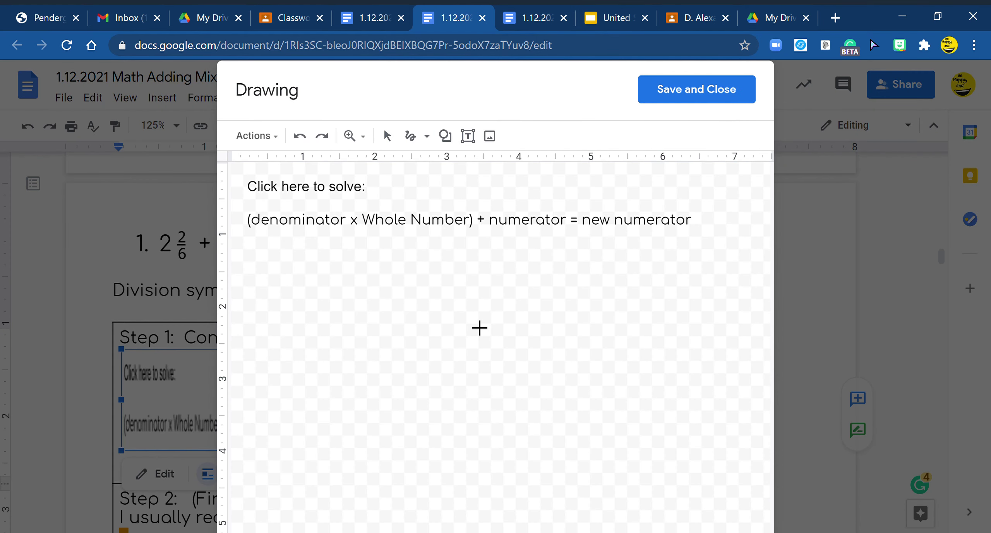
mouse_move(242, 276)
mouse_down()
mouse_move(257, 262)
mouse_move(276, 316)
mouse_up()
drag(284, 256, 306, 266)
mouse_move(285, 284)
mouse_down()
mouse_move(309, 277)
mouse_move(305, 296)
mouse_up()
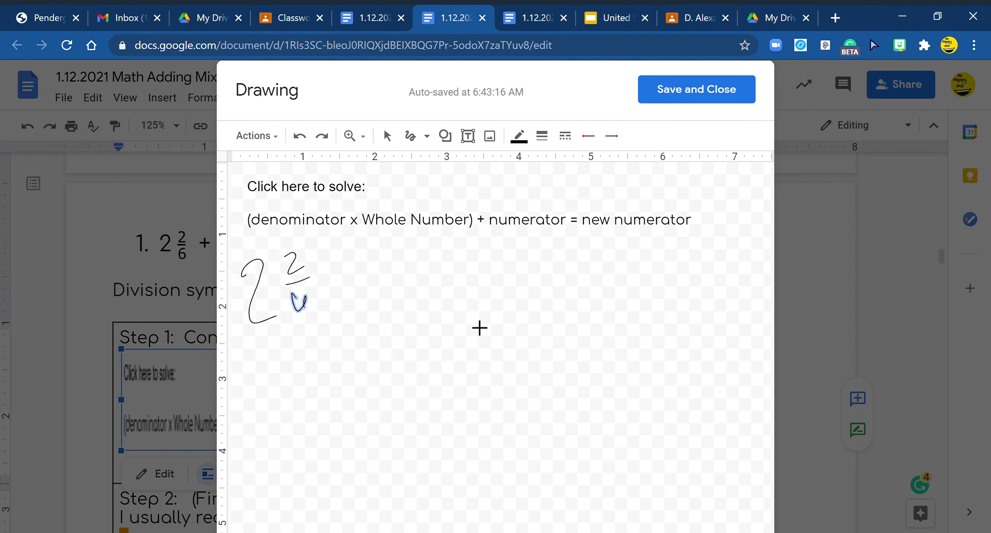
mouse_move(258, 402)
mouse_down()
mouse_move(283, 424)
mouse_move(267, 446)
mouse_up()
drag(299, 373, 304, 392)
mouse_move(294, 403)
mouse_down()
mouse_move(307, 399)
mouse_move(325, 428)
mouse_up()
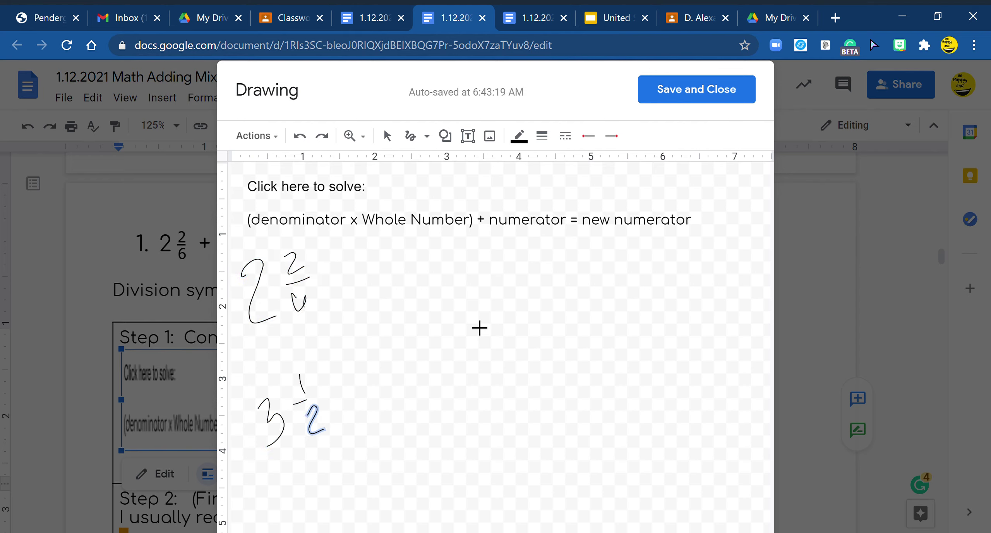
Handwrite the conversion (6x2)+2, 12+2 and a boxed 14/2
mouse_move(432, 255)
mouse_down()
mouse_move(428, 283)
mouse_move(460, 270)
mouse_up()
mouse_move(461, 259)
mouse_down()
mouse_move(452, 279)
mouse_move(482, 265)
mouse_move(491, 272)
mouse_up()
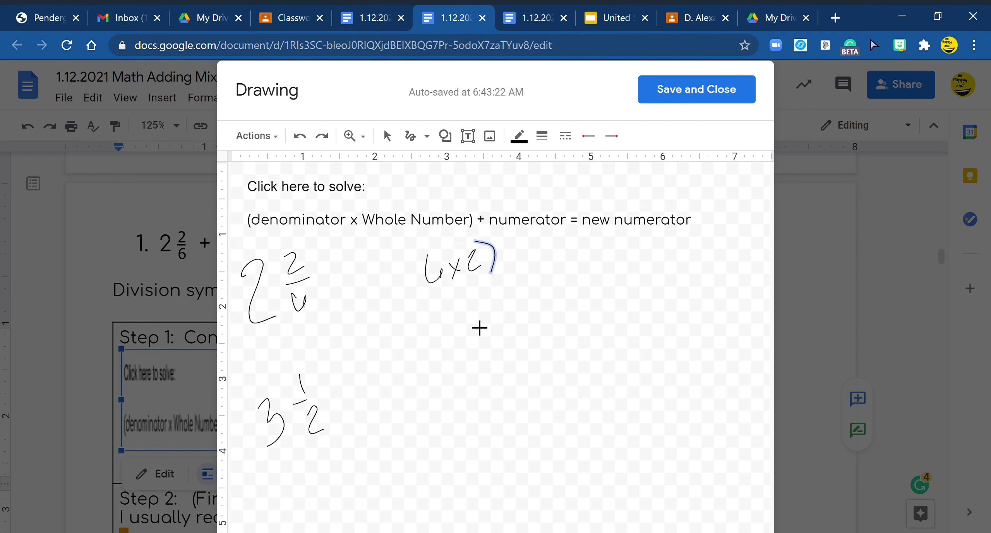
drag(418, 242, 414, 283)
mouse_move(521, 244)
mouse_down()
mouse_move(524, 267)
mouse_move(526, 255)
mouse_move(553, 266)
mouse_up()
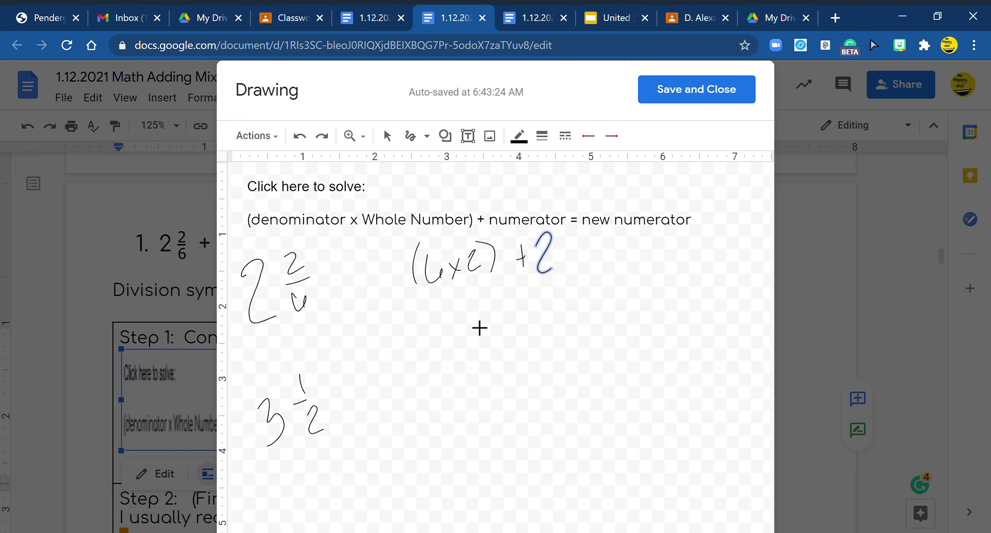
mouse_move(462, 294)
mouse_down()
mouse_move(470, 325)
mouse_move(516, 308)
mouse_up()
mouse_move(509, 300)
mouse_down()
mouse_move(518, 297)
mouse_move(531, 312)
mouse_up()
drag(606, 248, 612, 278)
mouse_move(630, 238)
mouse_down()
mouse_move(626, 250)
mouse_move(638, 252)
mouse_up()
drag(635, 240, 637, 264)
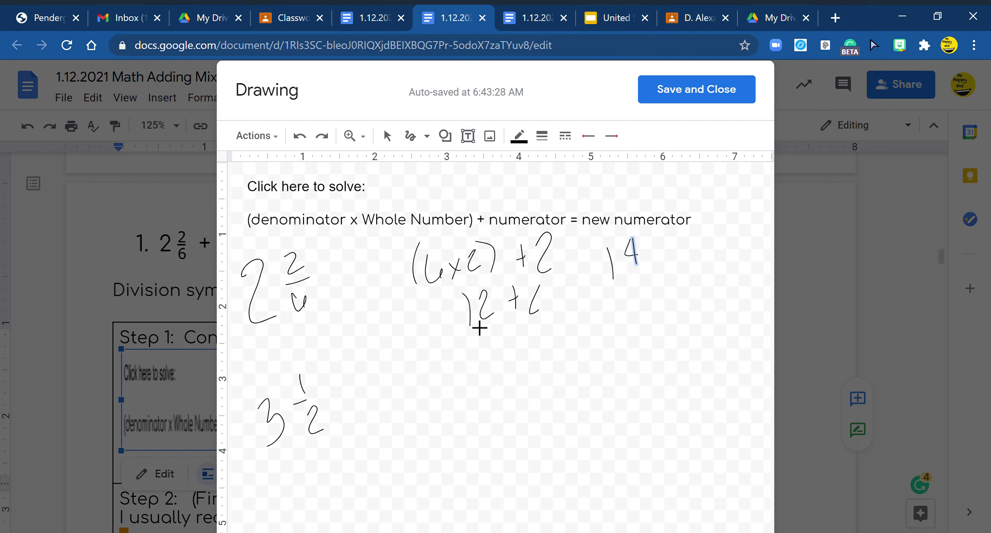
mouse_move(598, 299)
mouse_down()
mouse_move(658, 270)
mouse_move(644, 308)
mouse_up()
drag(581, 237, 610, 332)
mouse_move(582, 236)
mouse_down()
mouse_move(604, 232)
mouse_move(660, 310)
mouse_move(612, 331)
mouse_up()
drag(519, 290, 539, 285)
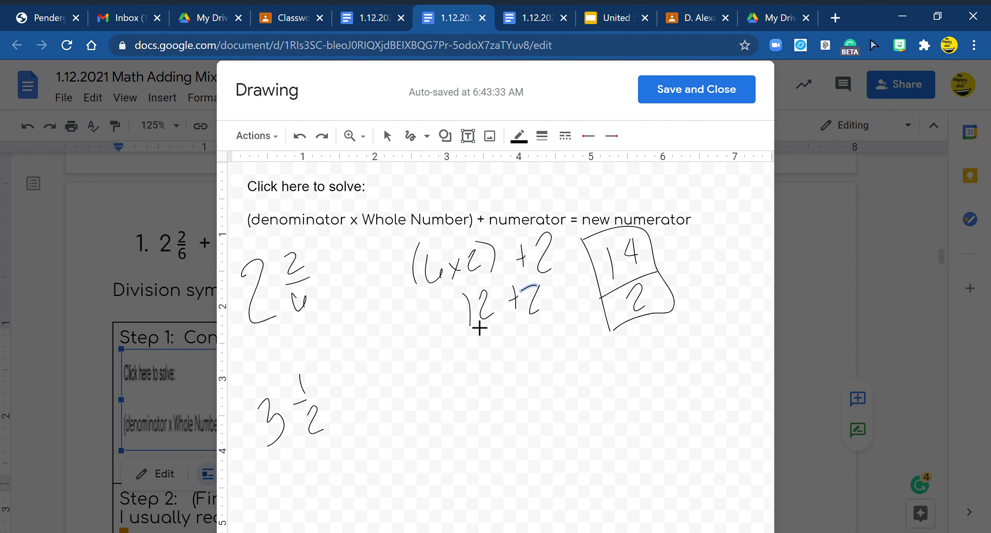
Handwrite the conversion (2x3)+1, 6+1 and a boxed 7/2
mouse_move(425, 389)
mouse_down()
mouse_move(433, 401)
mouse_move(472, 399)
mouse_move(462, 401)
mouse_move(483, 411)
mouse_up()
drag(486, 362, 505, 394)
drag(427, 361, 445, 416)
mouse_move(512, 383)
mouse_down()
mouse_move(535, 372)
mouse_move(544, 388)
mouse_move(521, 392)
mouse_up()
mouse_move(470, 427)
mouse_down()
mouse_move(472, 455)
mouse_move(514, 445)
mouse_move(516, 435)
mouse_up()
drag(528, 421, 538, 457)
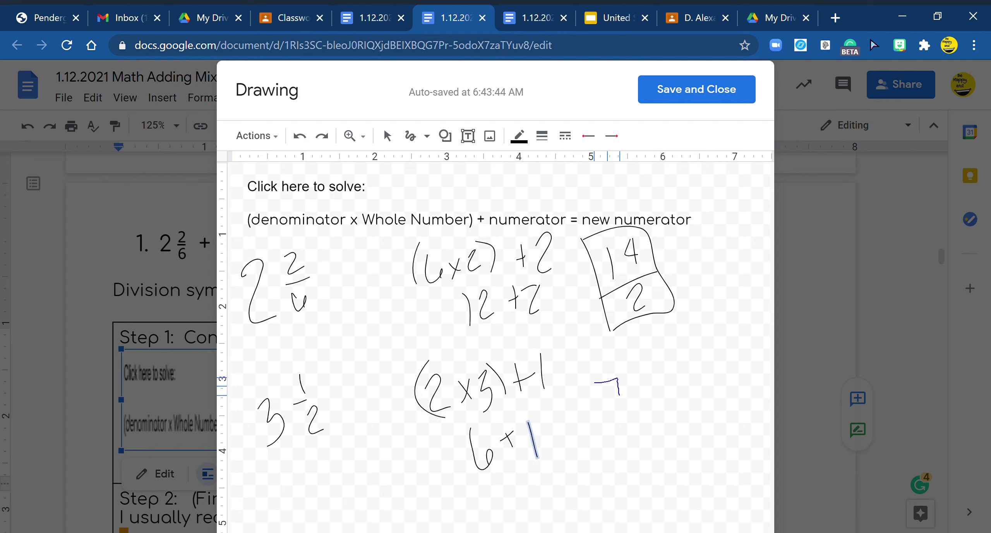
drag(619, 395, 620, 397)
mouse_move(599, 405)
mouse_down()
mouse_move(643, 398)
mouse_move(625, 428)
mouse_move(639, 435)
mouse_up()
mouse_move(576, 369)
mouse_down()
mouse_move(606, 456)
mouse_move(654, 419)
mouse_move(611, 462)
mouse_up()
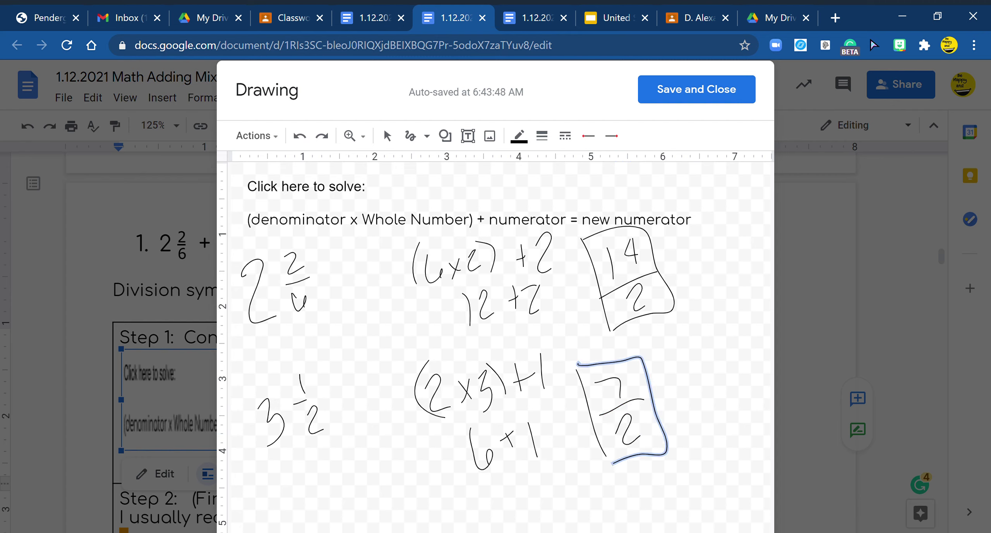
Save the drawing and type 14/2 + 7/2 beside it in the Step 1 cell
click(719, 97)
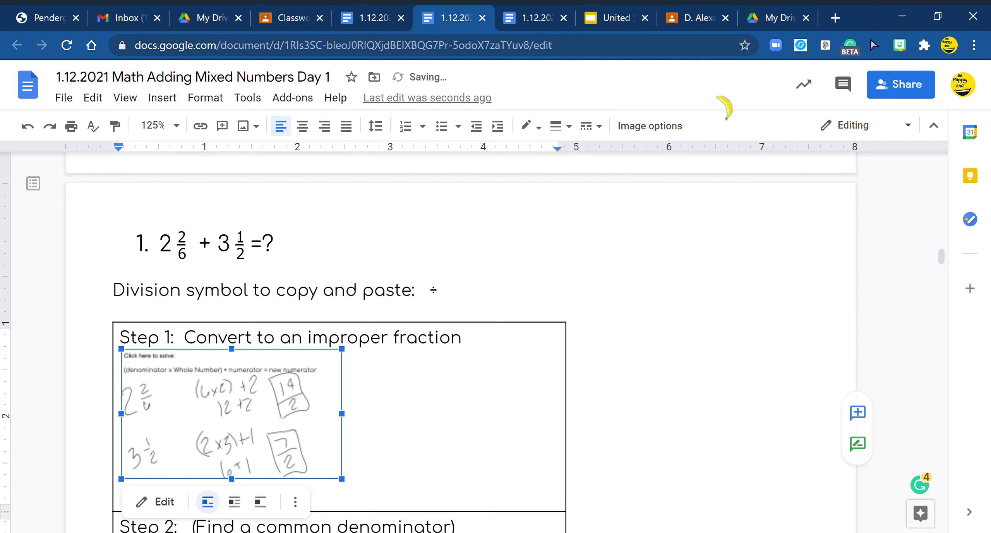
scroll(447, 390, down, 4)
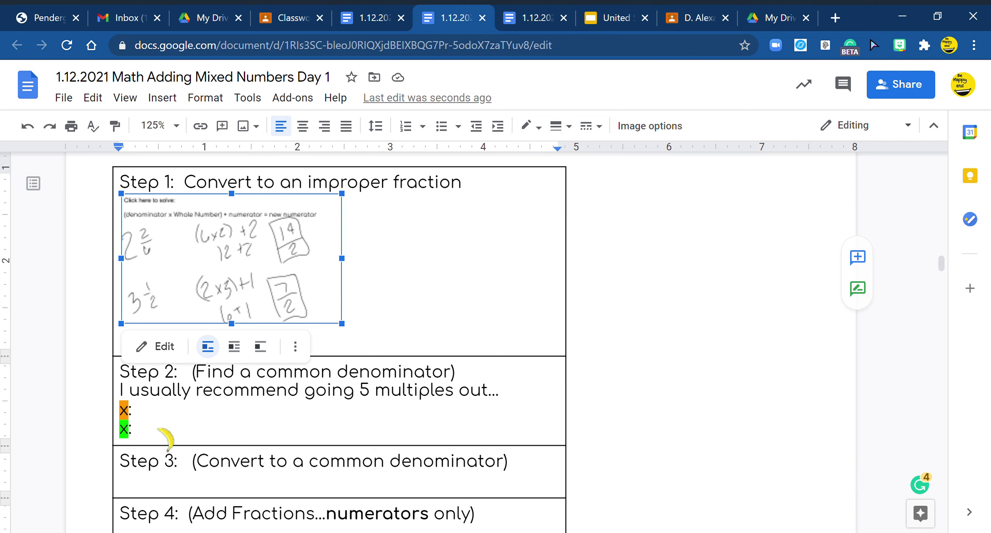
click(362, 317)
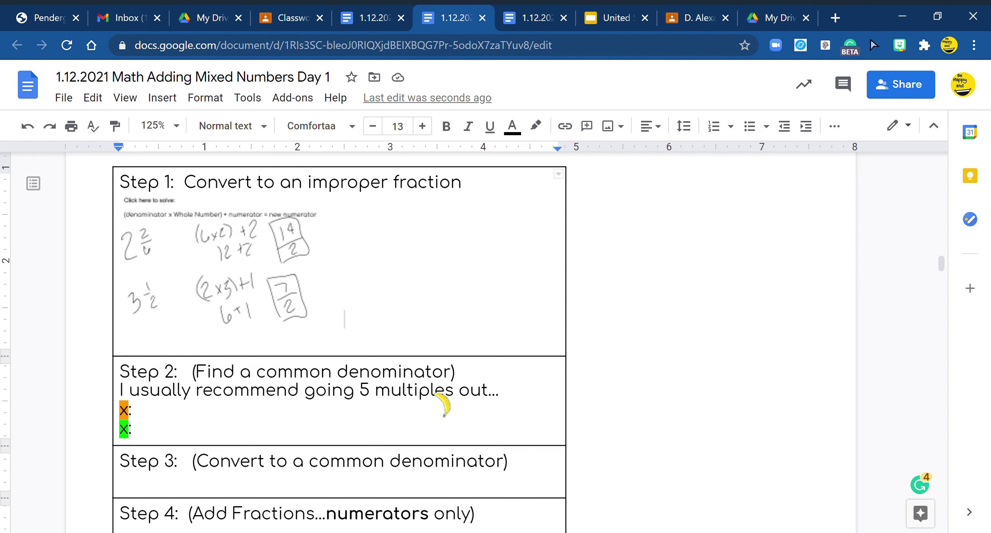
text(14/2)
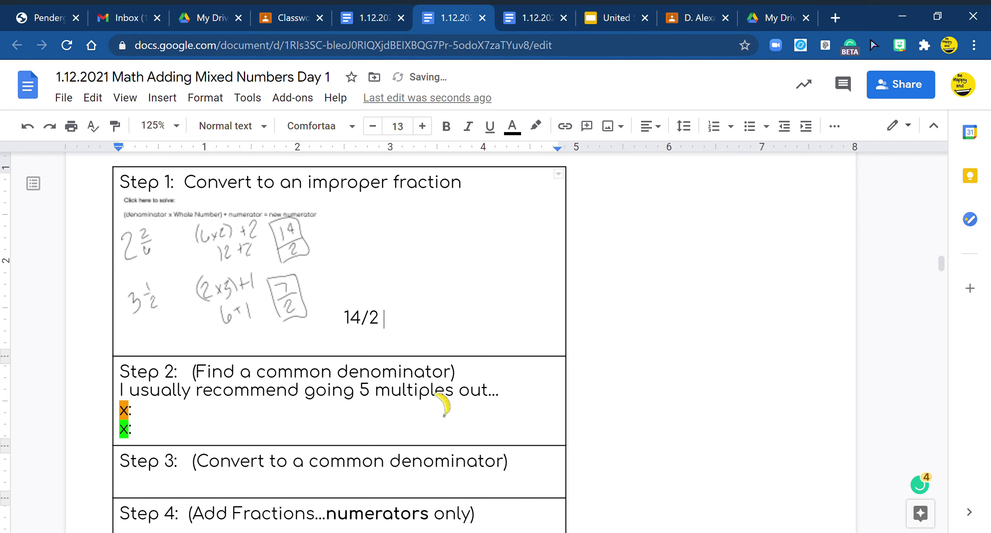
text( + 7/2)
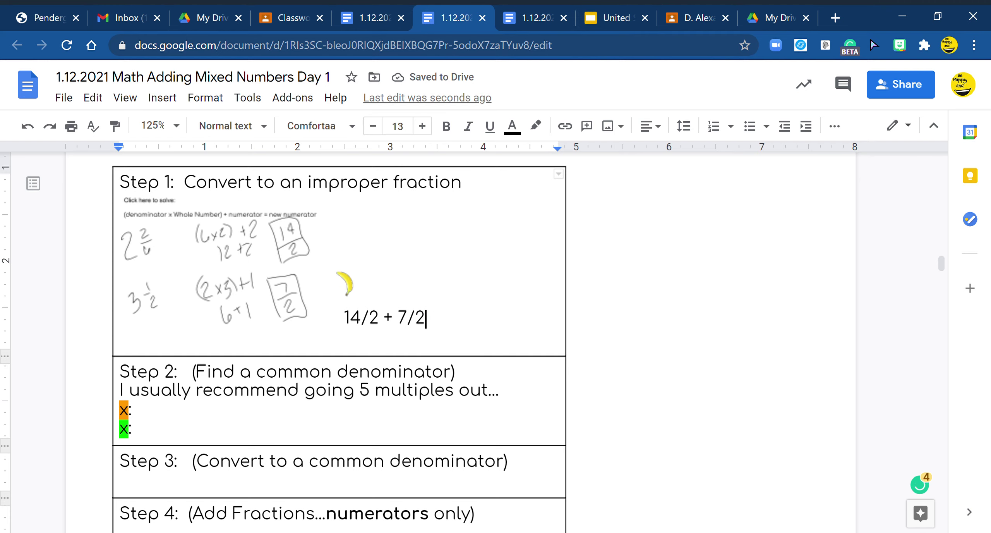
Replace the denominator 2 under 14 with 6 in the drawing and the typed line
double_click(302, 253)
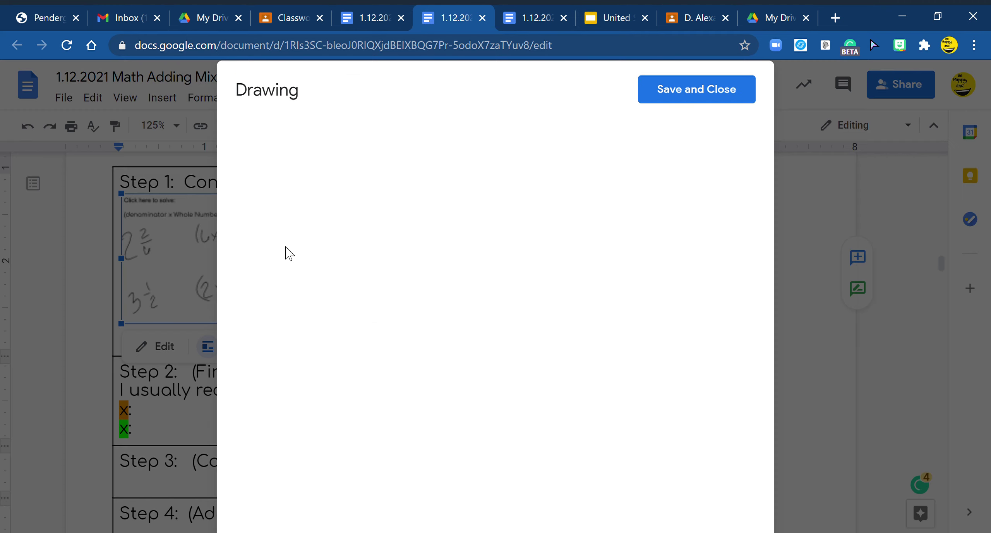
click(640, 302)
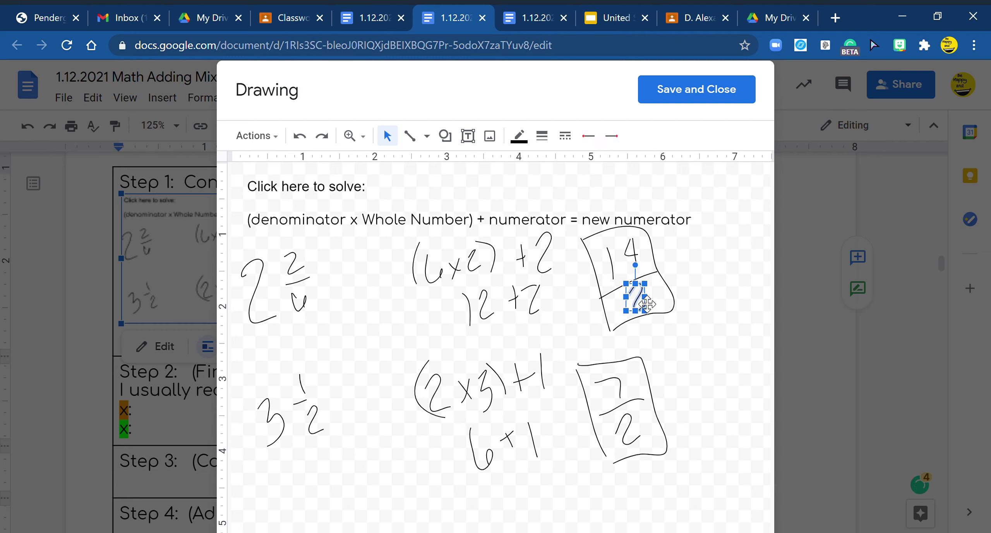
key(Delete)
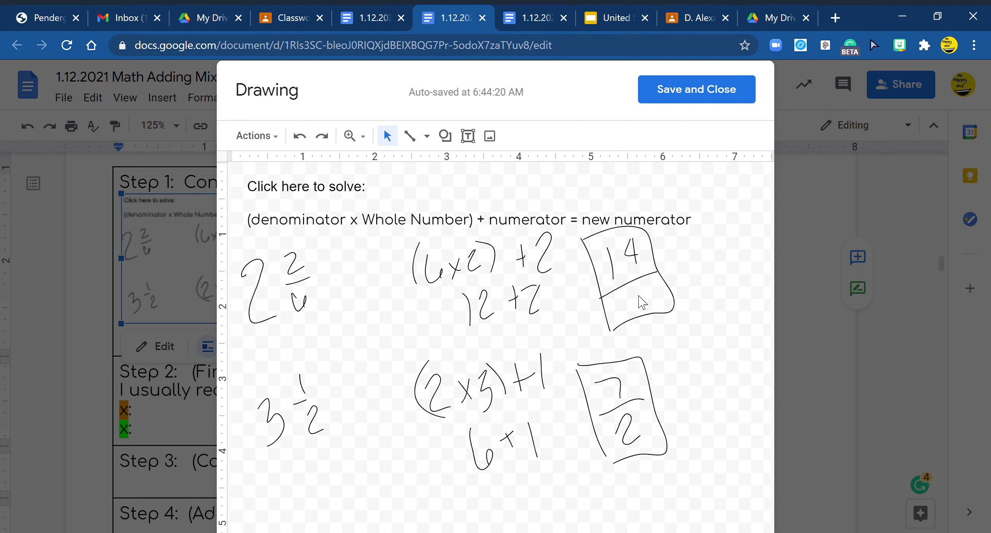
click(642, 303)
click(426, 135)
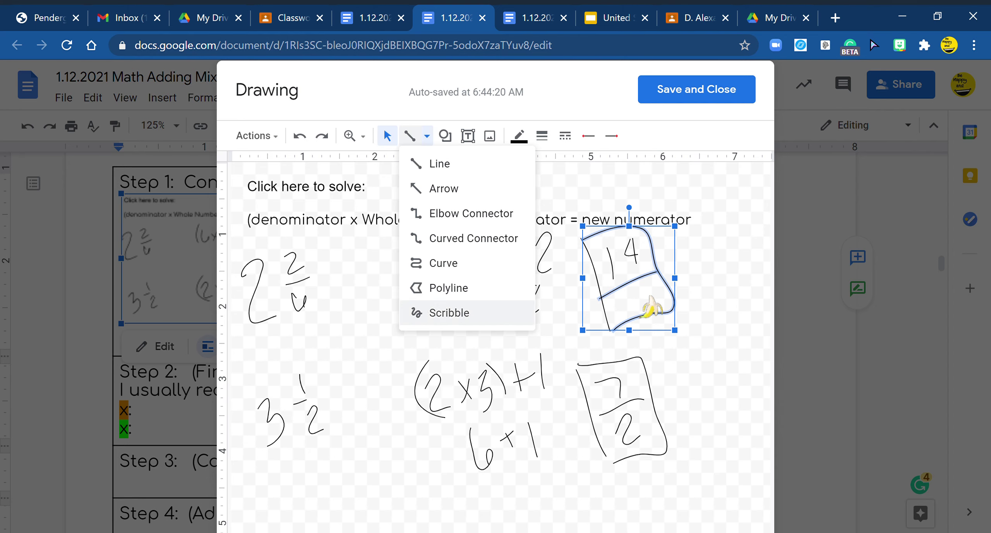
click(449, 312)
drag(645, 282, 647, 307)
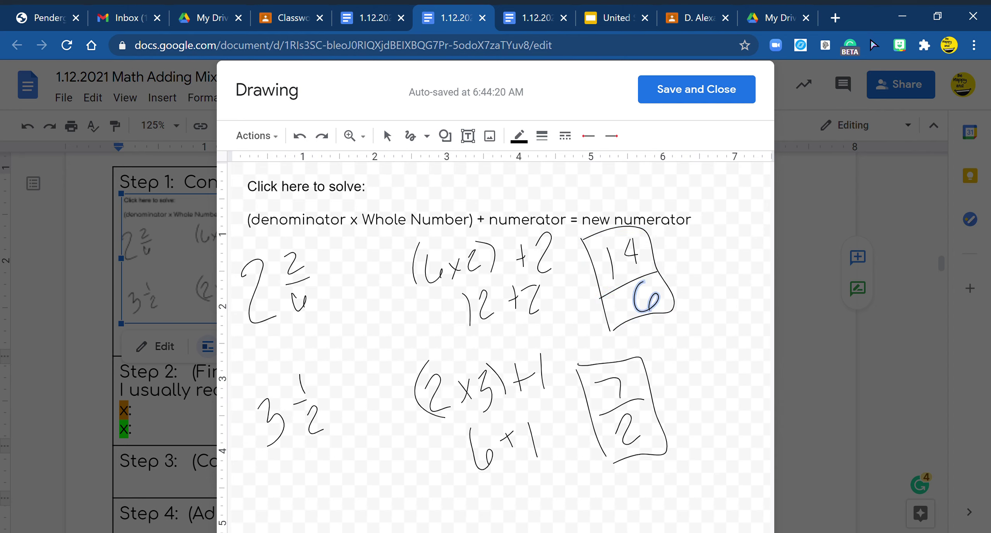
click(674, 93)
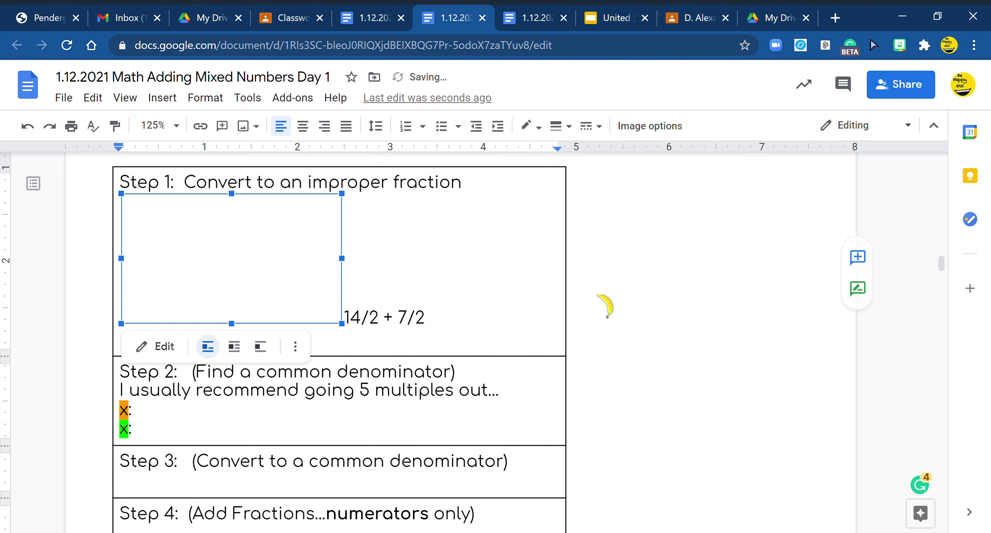
double_click(377, 319)
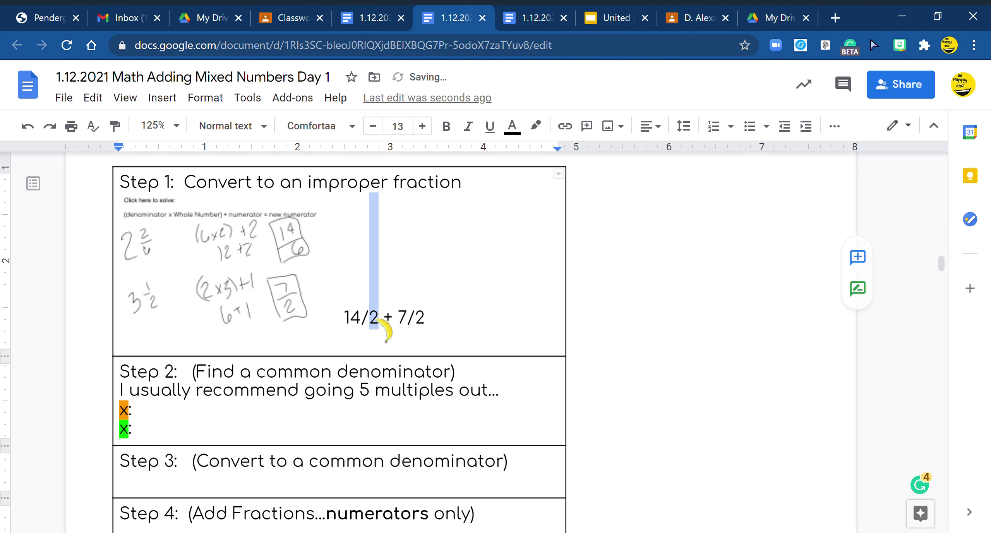
text(6)
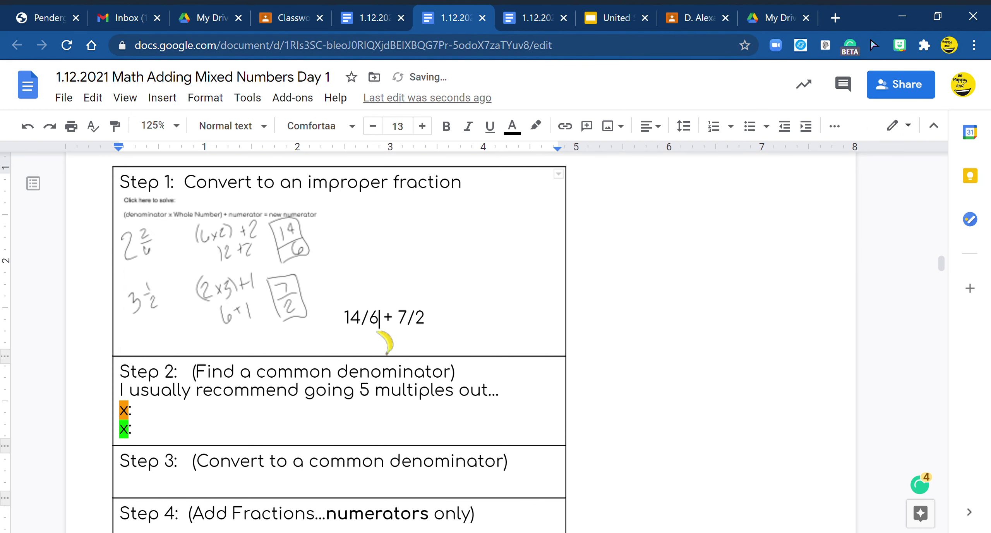
Label the Step 2 rows 6 and 2, listing multiples 6, 12, 18, 24, 30 and 2, 4, 6, 8, 10
click(121, 409)
drag(123, 411, 128, 413)
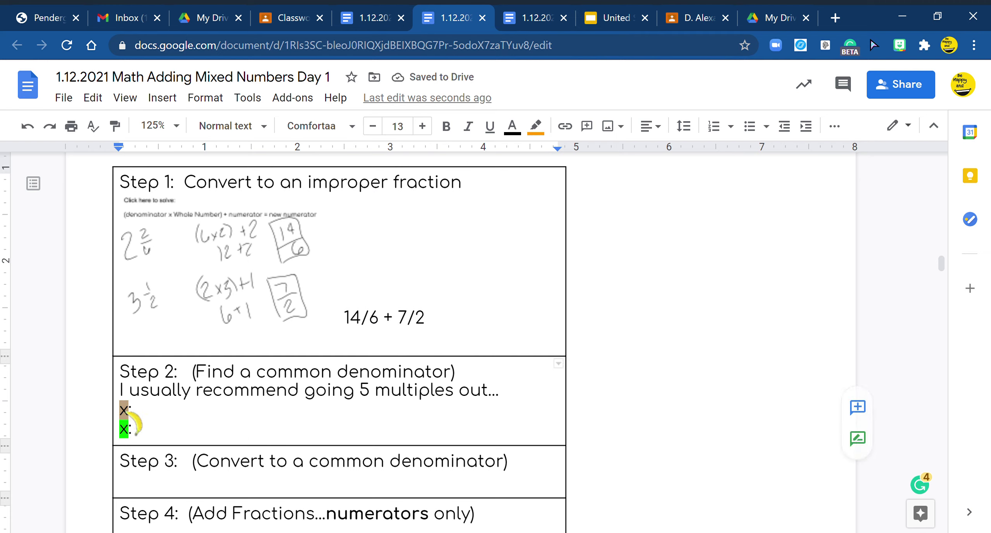
text(6)
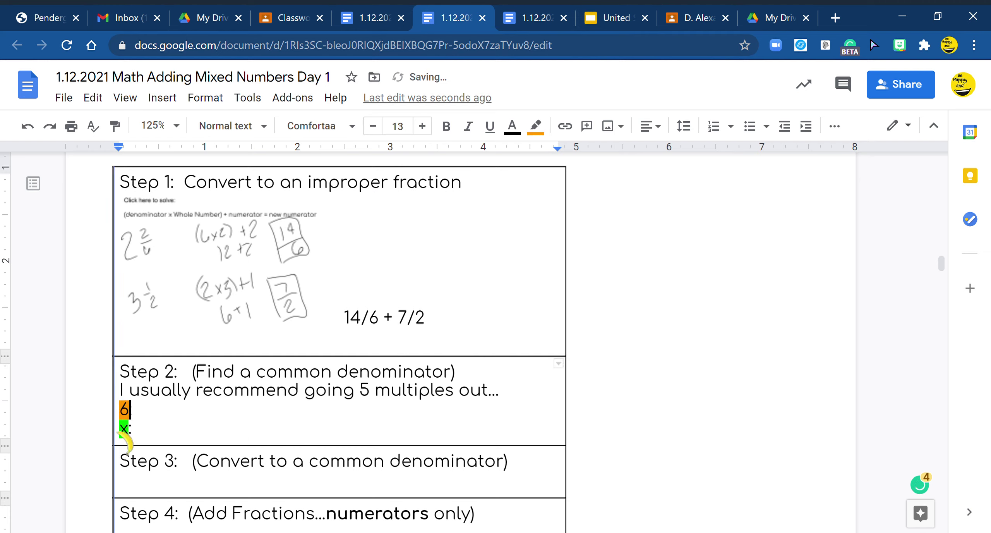
drag(121, 428, 128, 429)
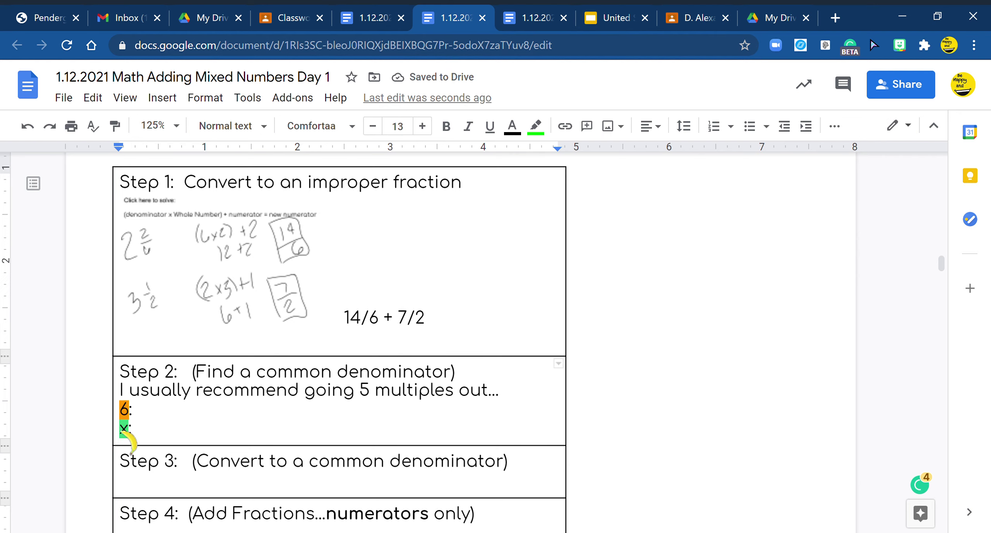
text(2)
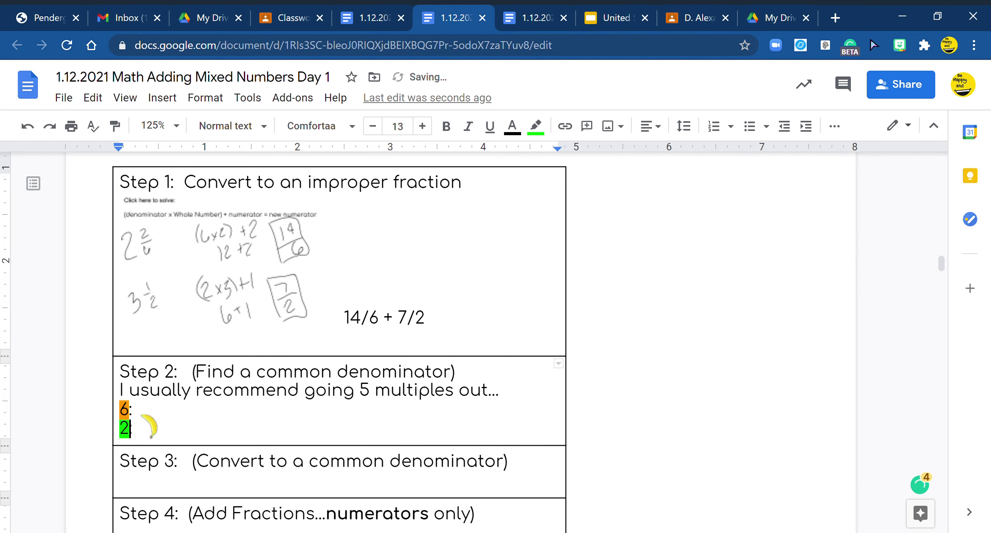
click(143, 411)
text(6, 12)
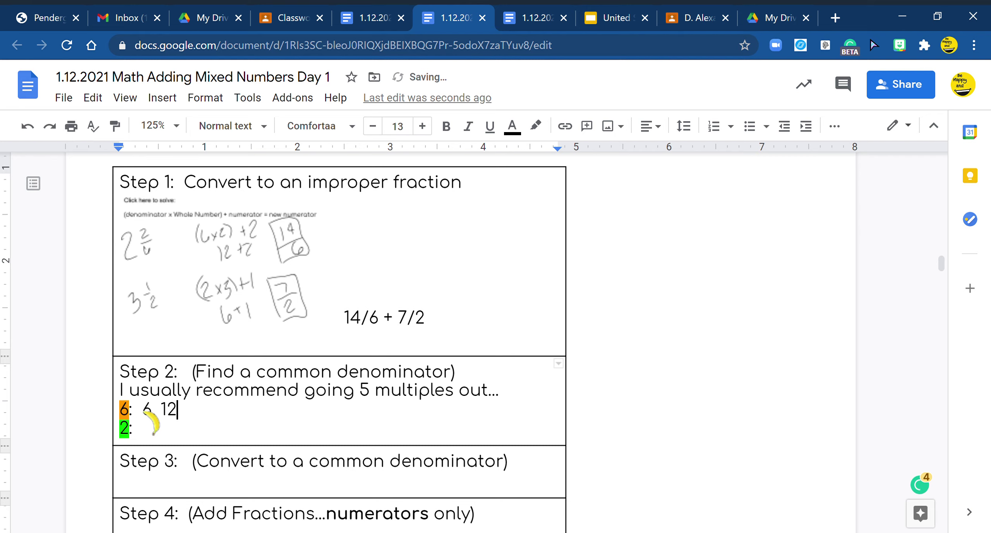
text(, 18, 24, 30)
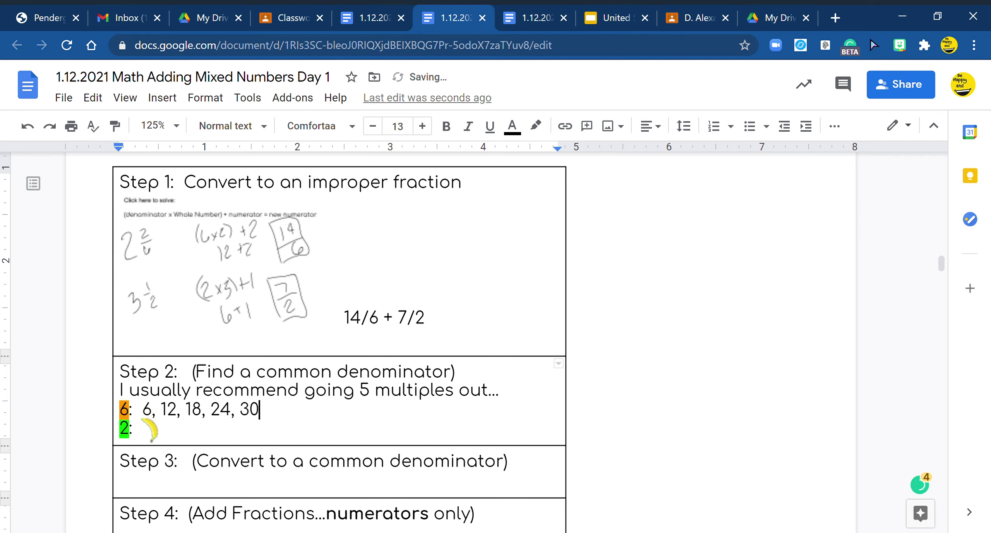
click(148, 428)
text(2, 4, 6, )
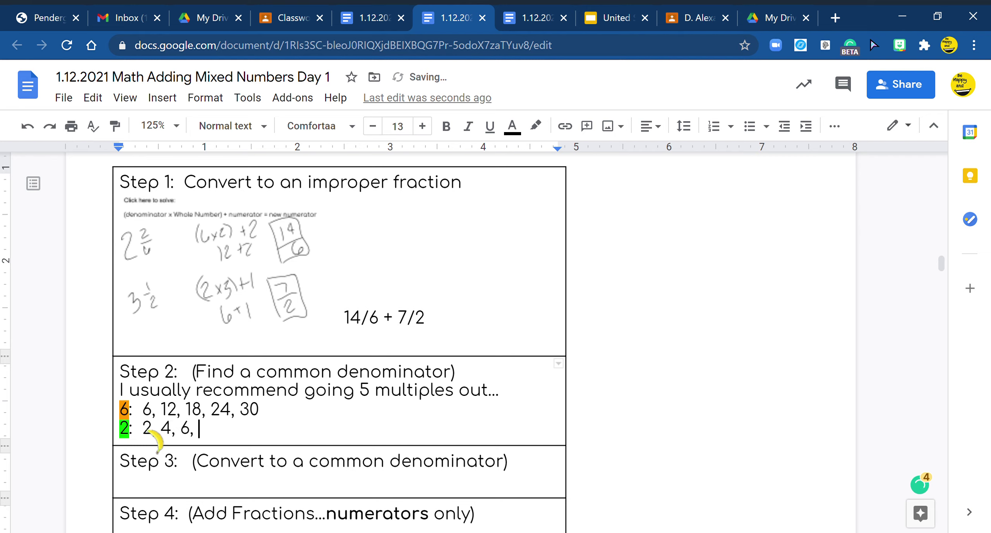
text(8, 10)
Highlight the shared multiple 6 in cyan on both rows
click(147, 408)
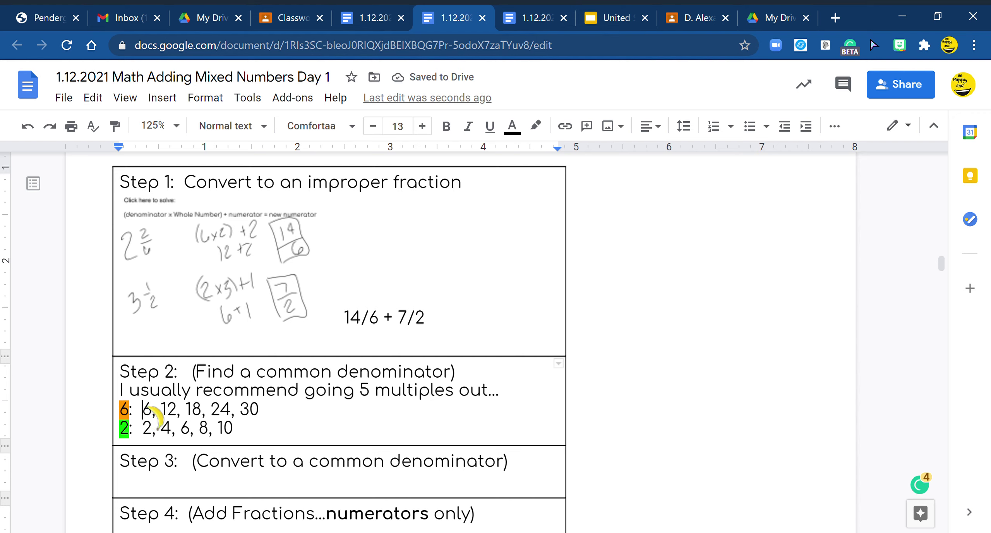
double_click(147, 408)
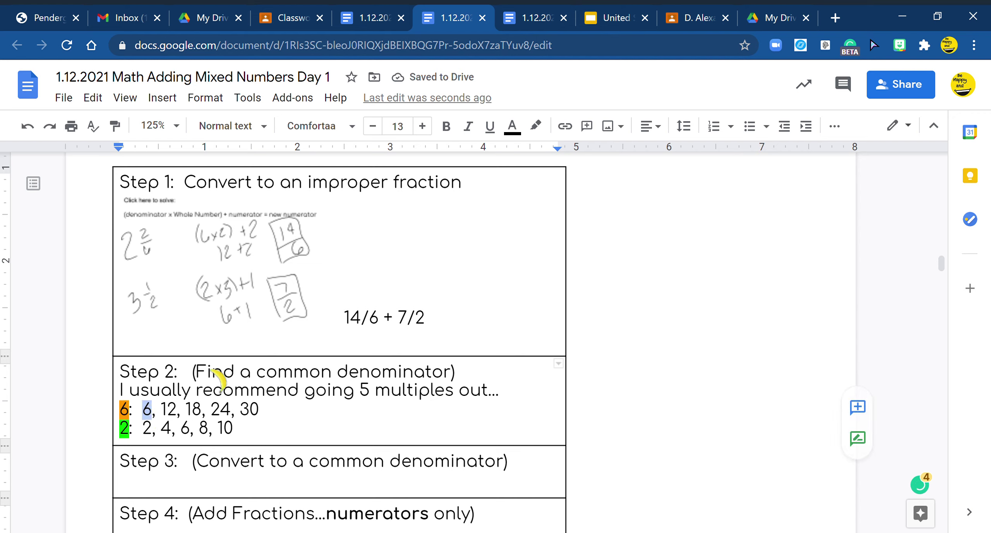
click(536, 126)
click(644, 210)
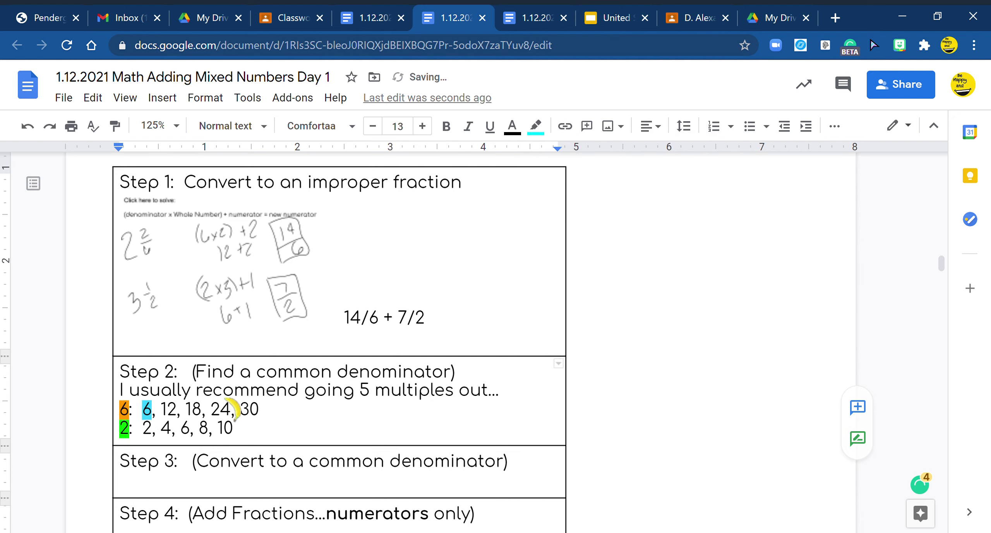
double_click(185, 427)
click(536, 126)
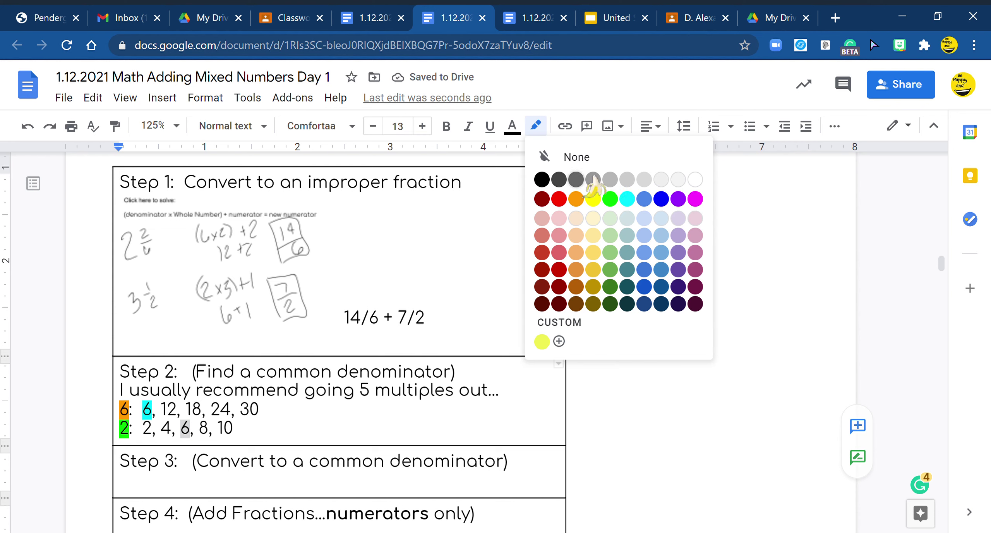
click(627, 198)
Type 14/6 in the Step 3 cell and begin Step 4 with 14/6 +
scroll(209, 387, down, 2)
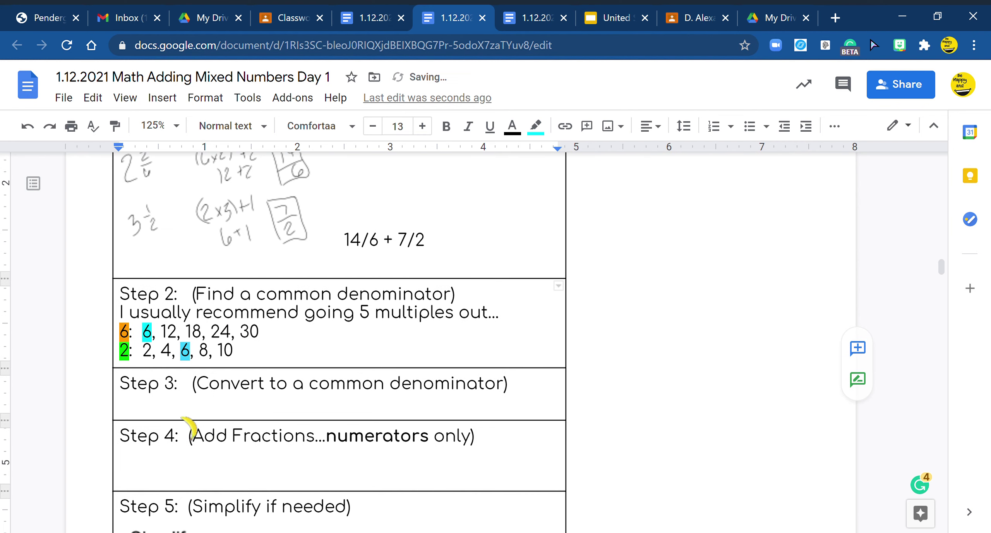
click(136, 407)
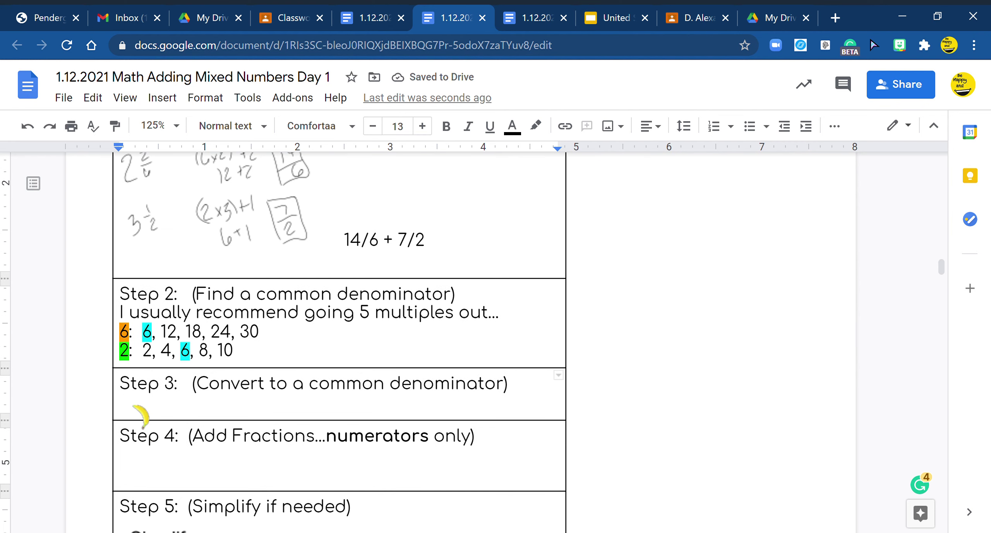
text(14/6)
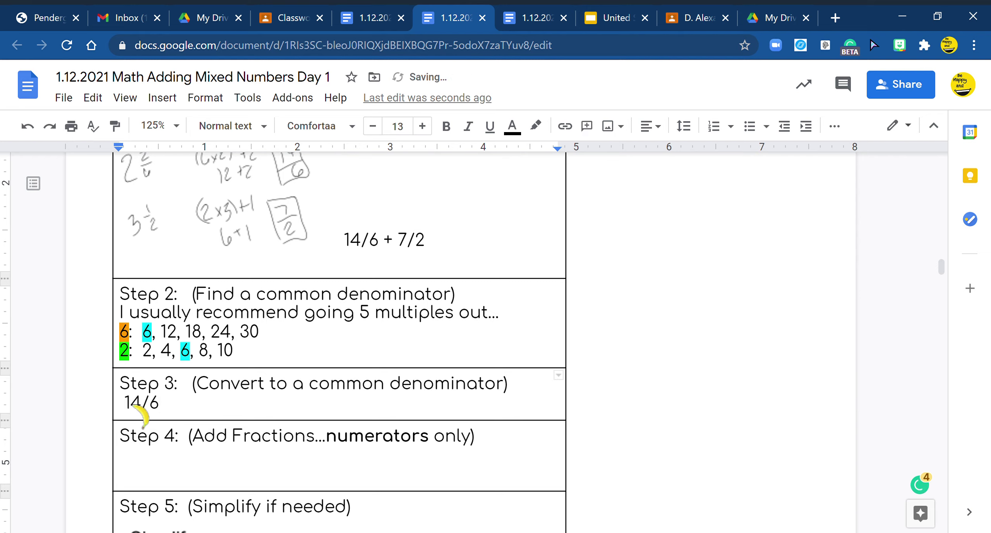
click(127, 470)
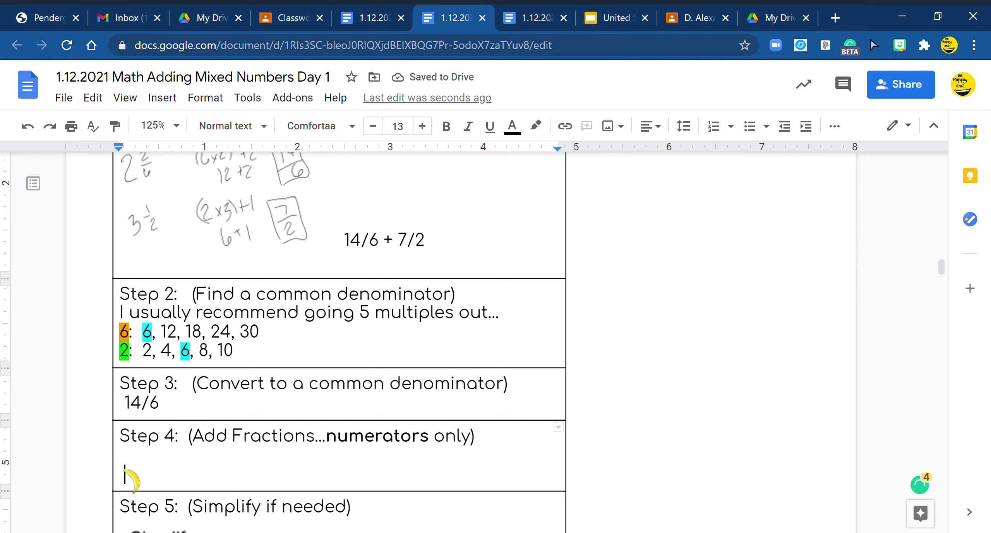
text(14/6 +)
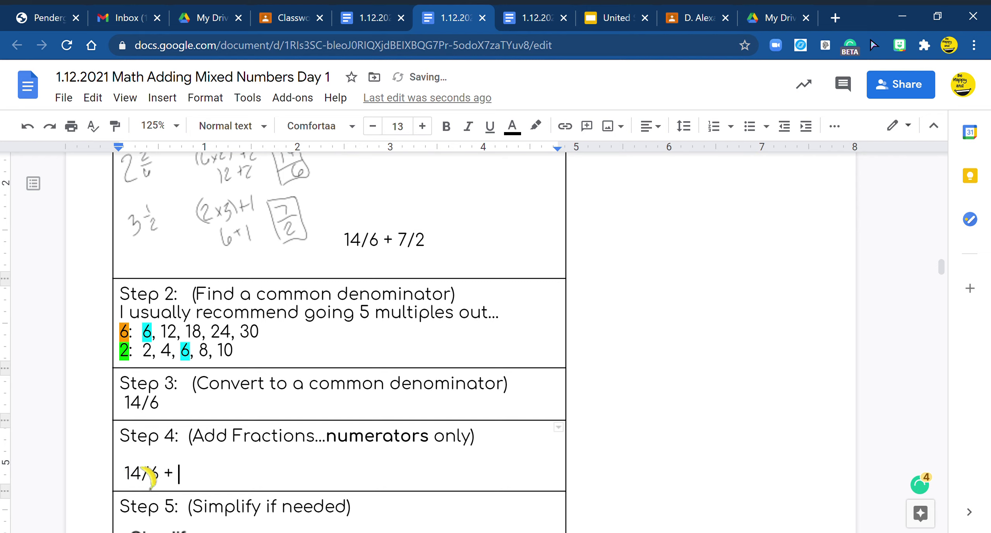
Write the Step 3 conversion 7/2 x 3/3 = /6
click(238, 407)
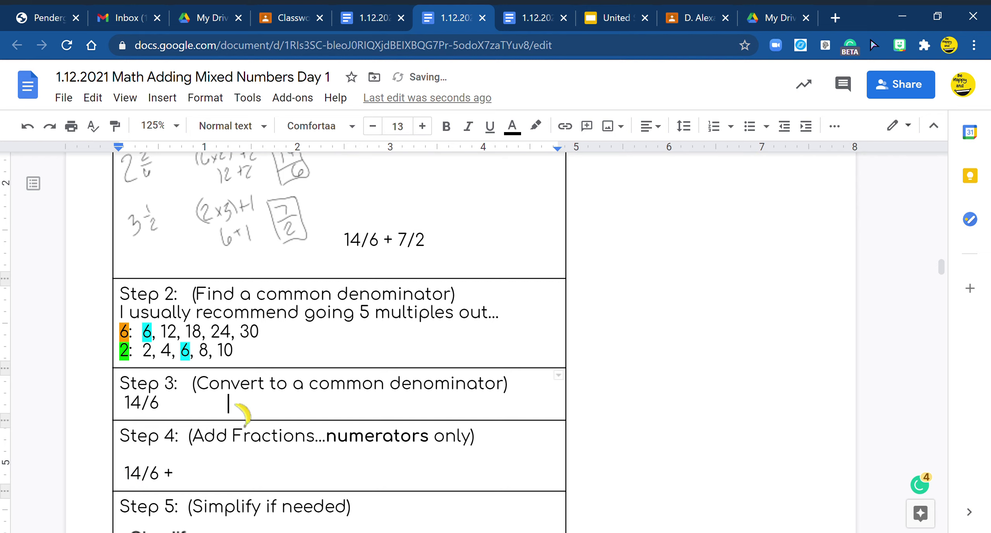
text(7/2)
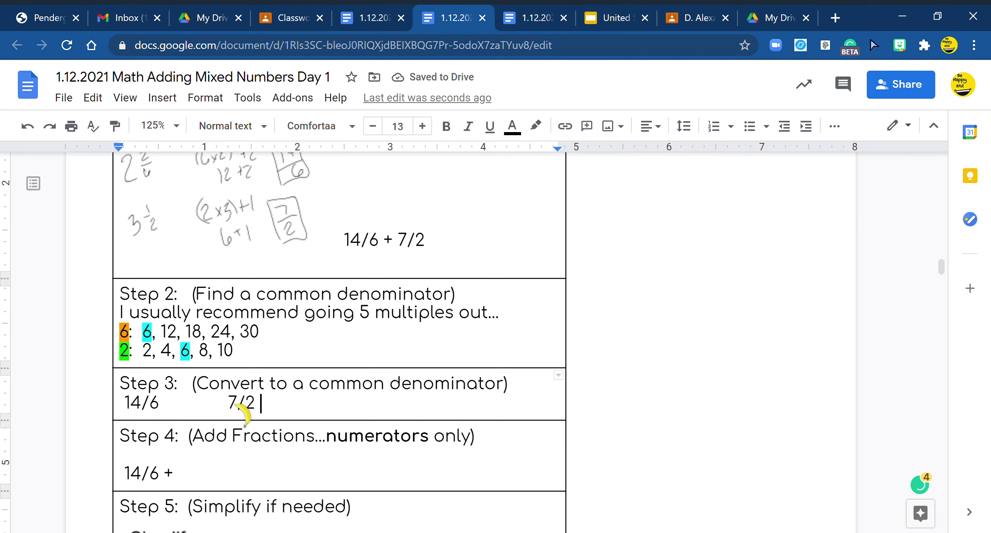
text(x / )
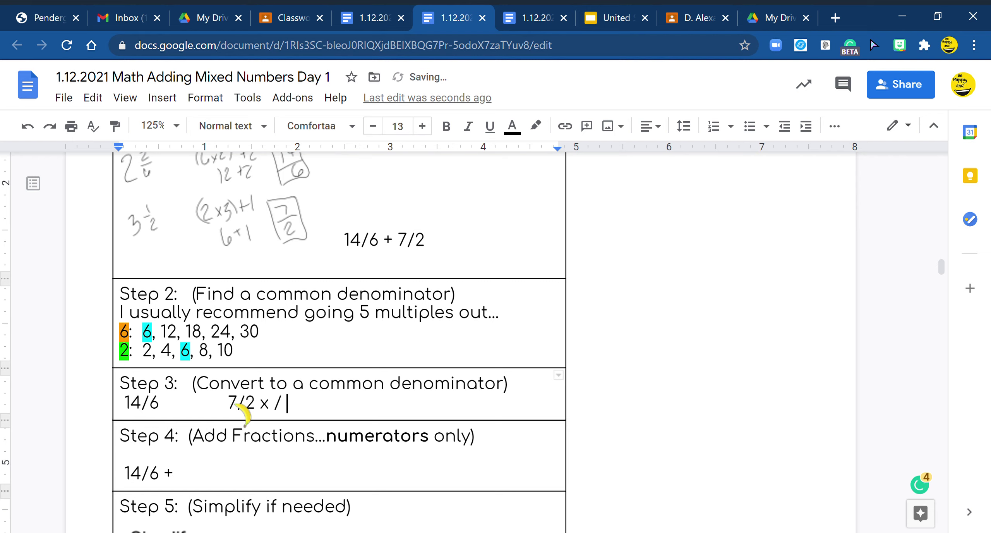
text(= /6)
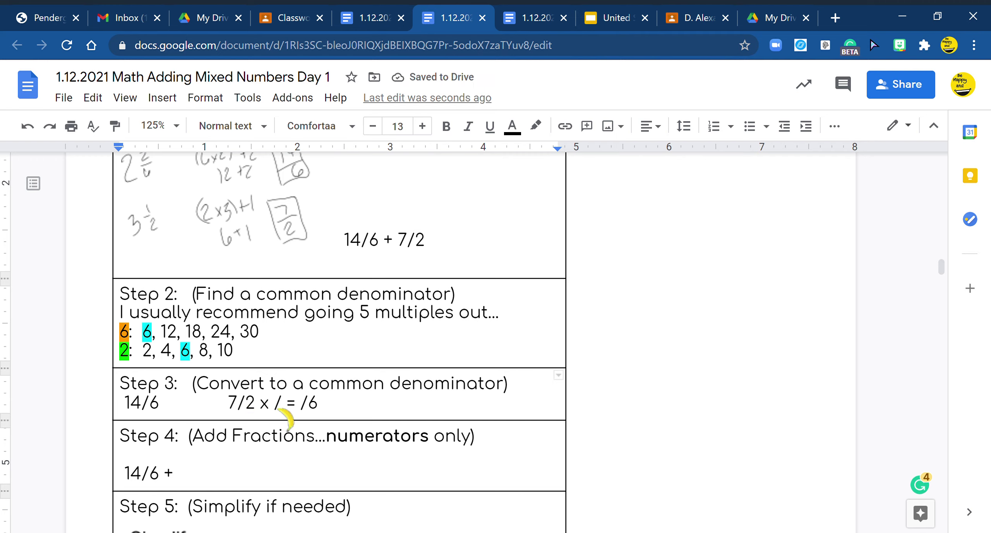
click(276, 404)
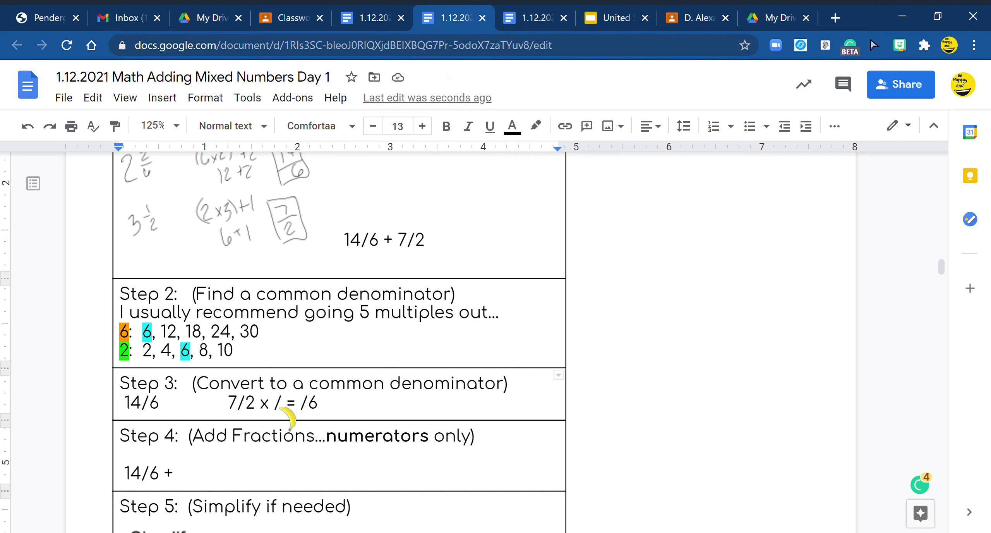
text(3/)
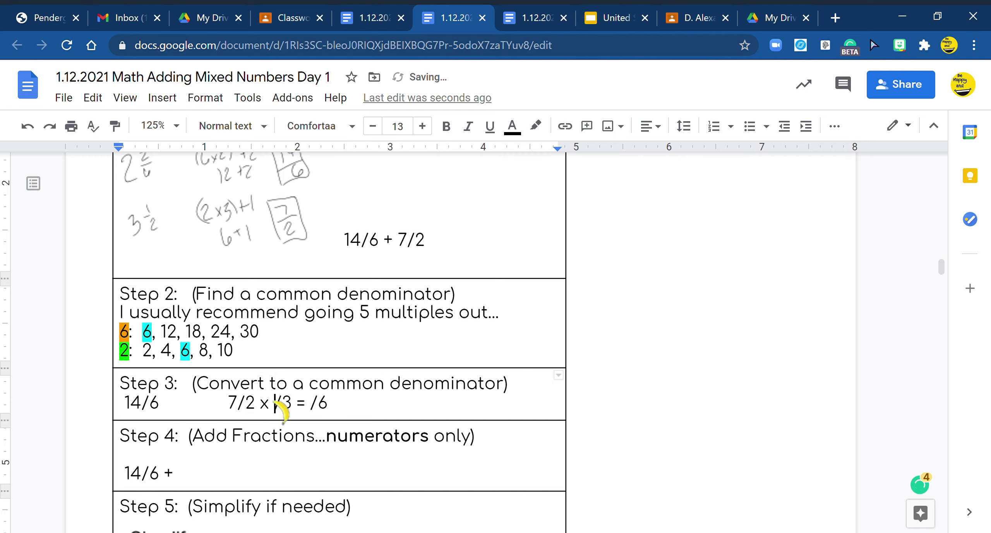
text(3)
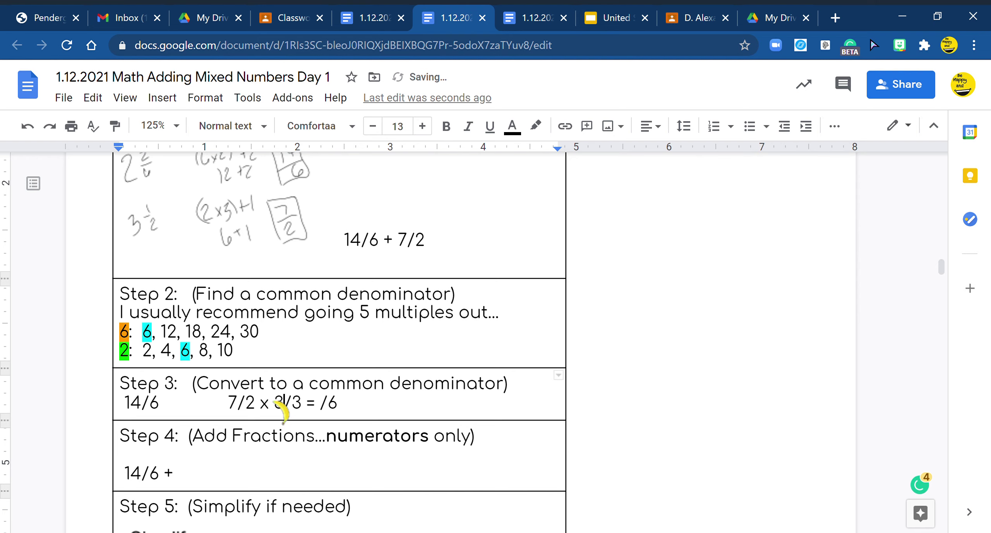
click(320, 404)
Fill in 21 for 21/6 and extend Step 4 to 14/6 + 21/6 = 35/6
text(21)
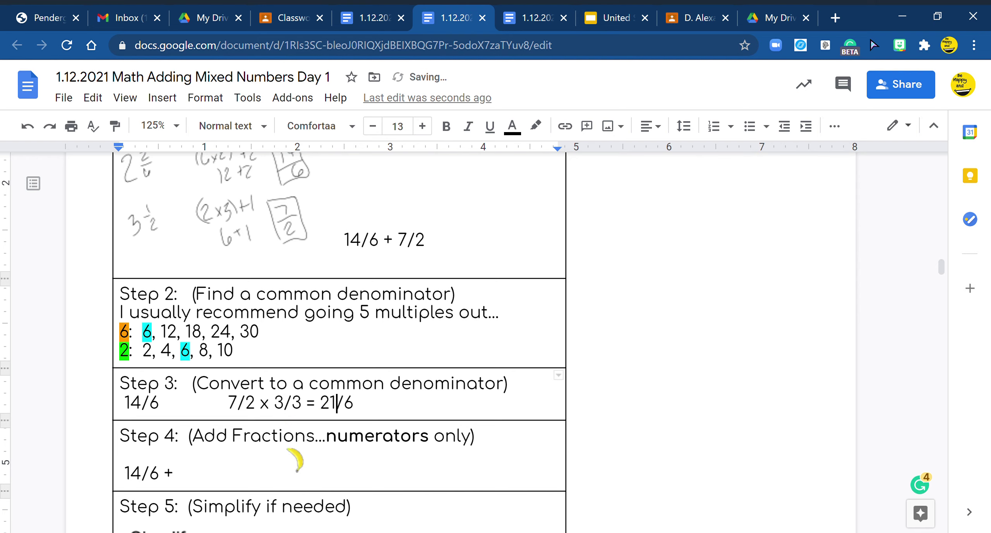
click(187, 477)
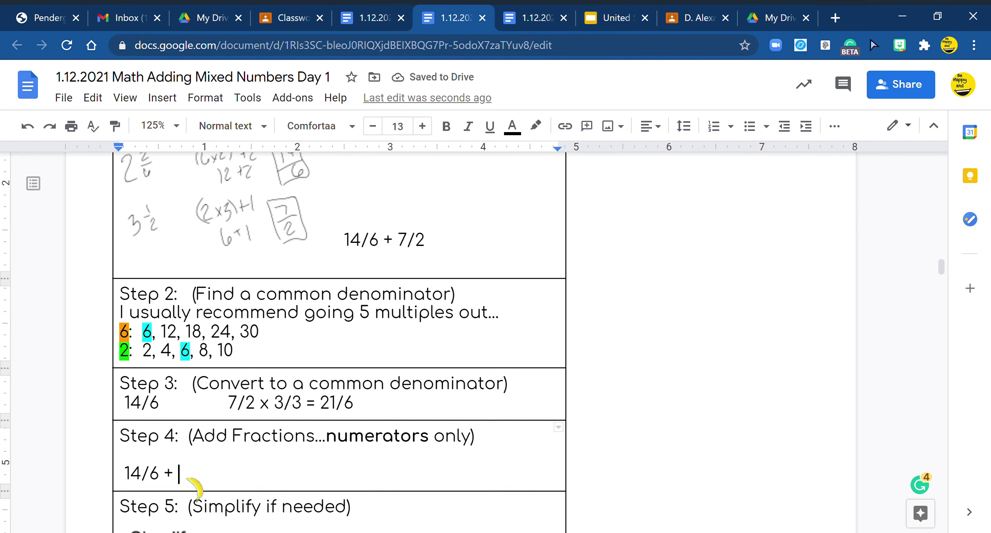
text(21)
text(/6)
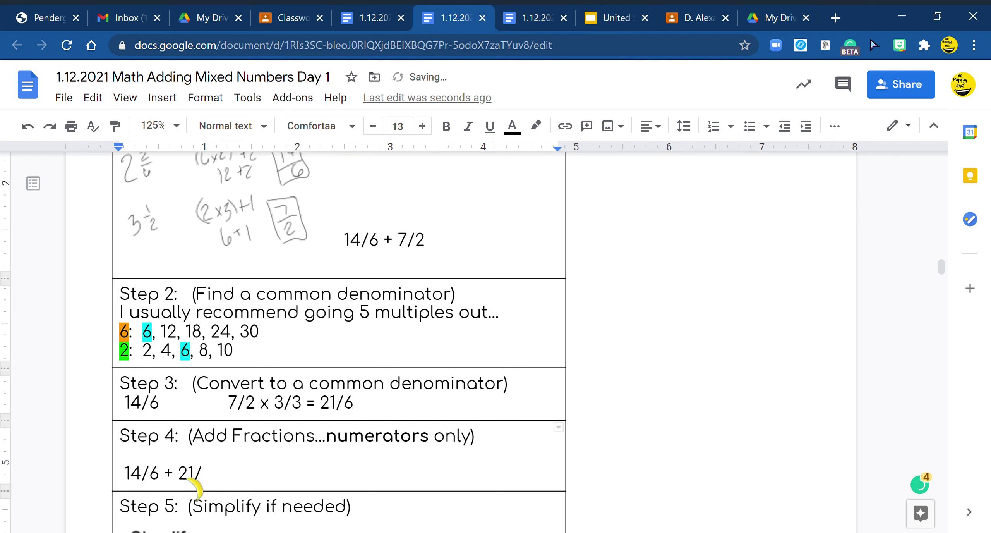
text( =)
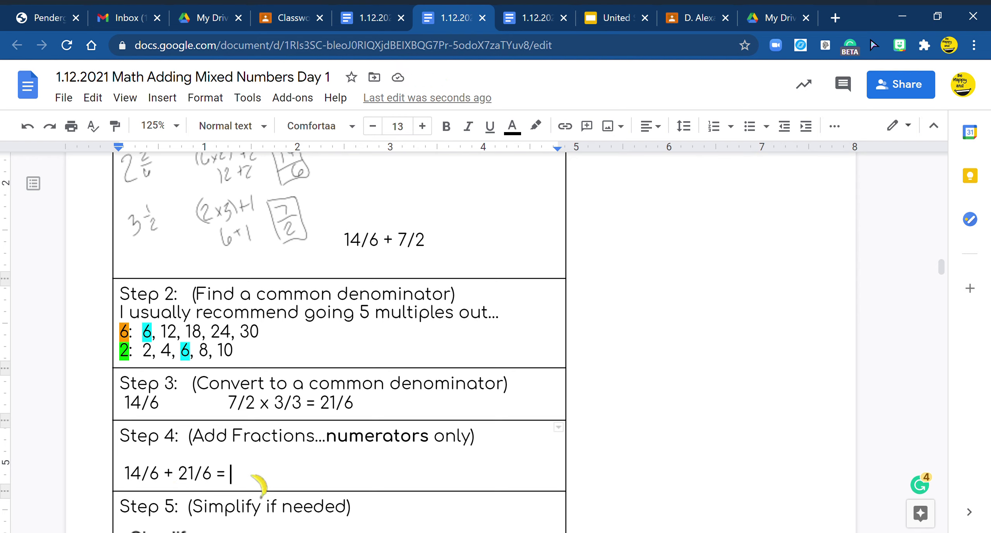
text(5)
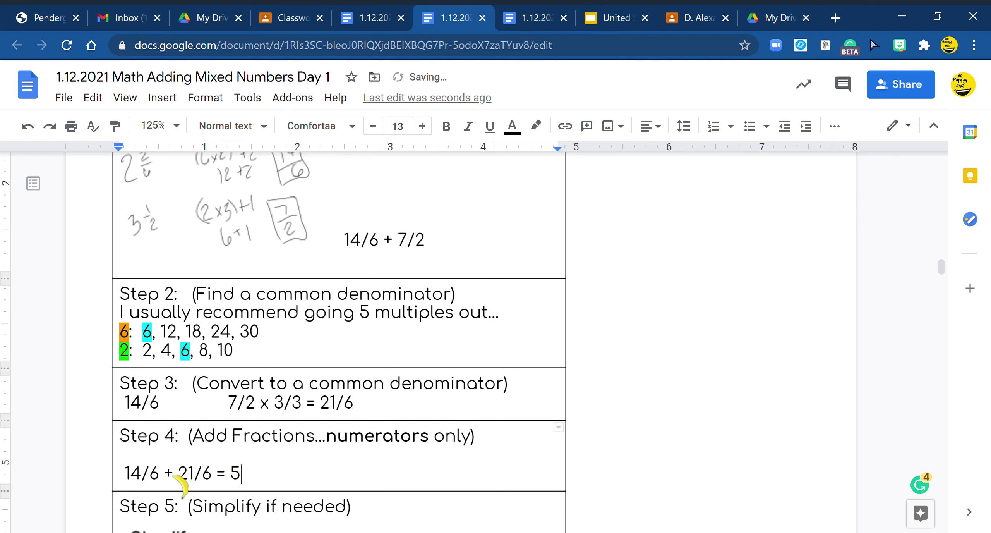
click(232, 474)
text(3)
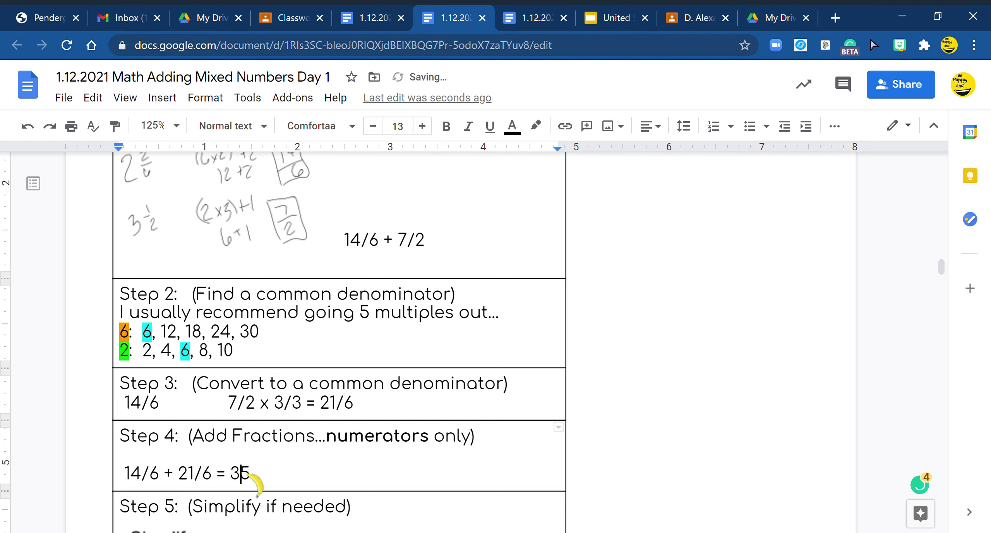
click(252, 475)
text(/6)
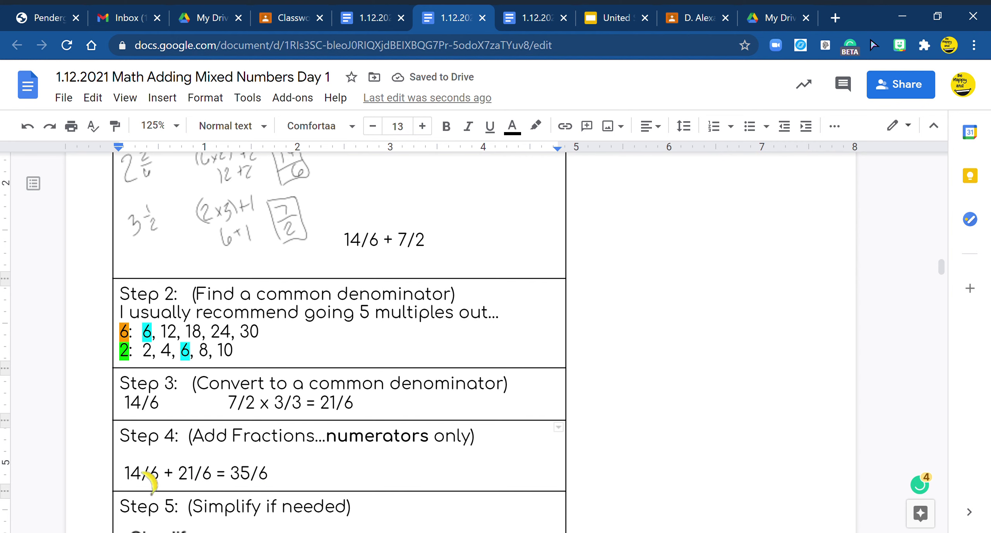
Handwrite 35/6 in the Simplify Here drawing using Scribble
scroll(271, 478, down, 2)
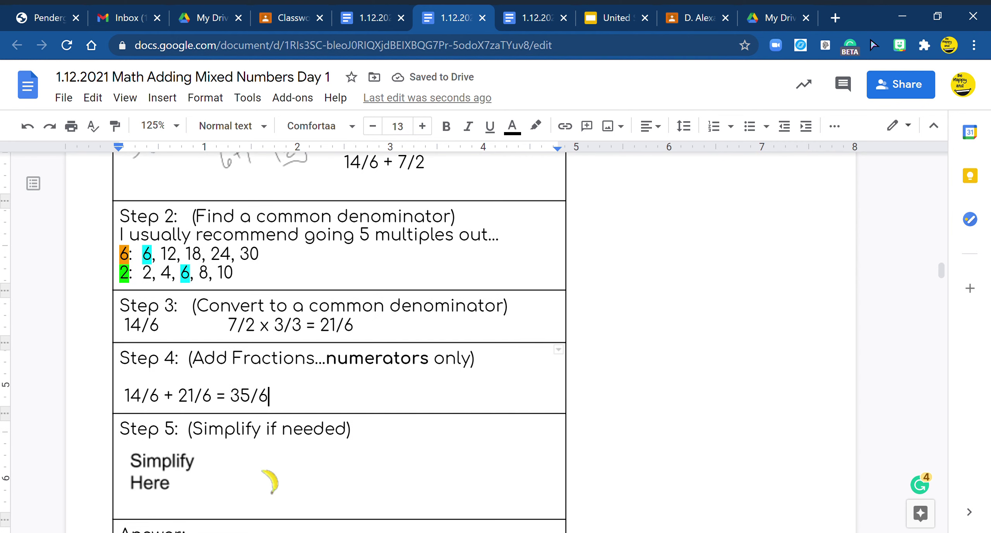
double_click(160, 478)
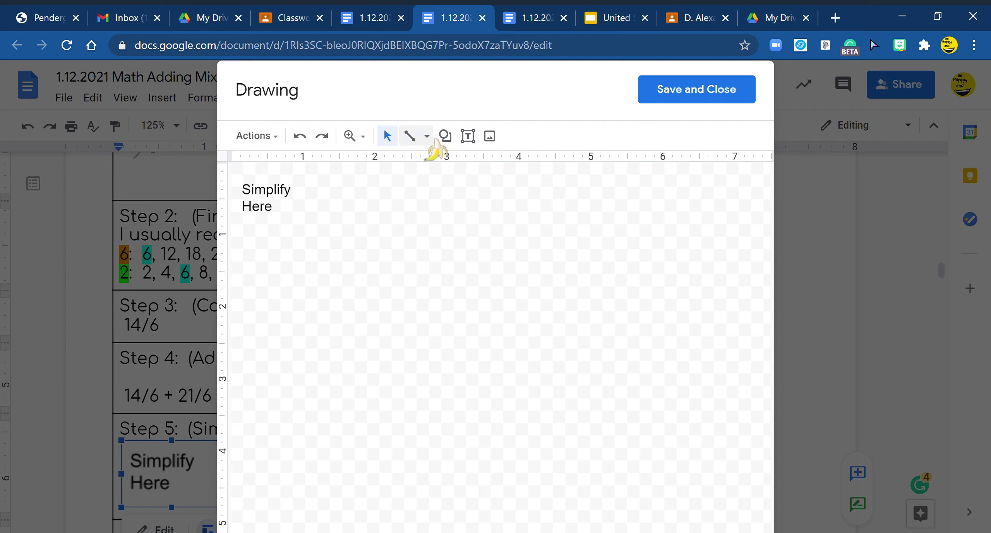
click(426, 136)
click(449, 312)
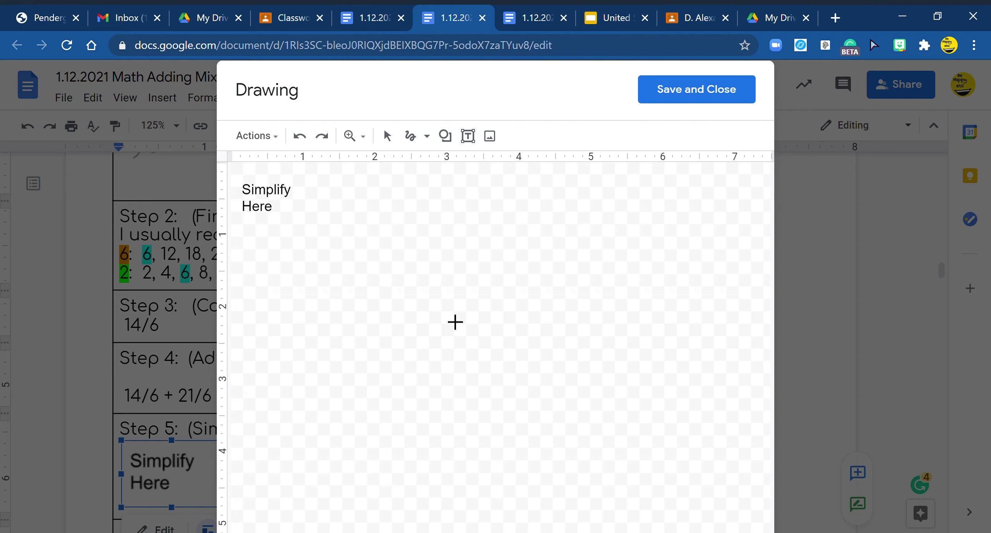
drag(262, 269, 272, 300)
mouse_move(312, 235)
mouse_down()
mouse_move(297, 254)
mouse_move(304, 288)
mouse_up()
mouse_move(271, 327)
mouse_down()
mouse_move(329, 299)
mouse_move(327, 360)
mouse_up()
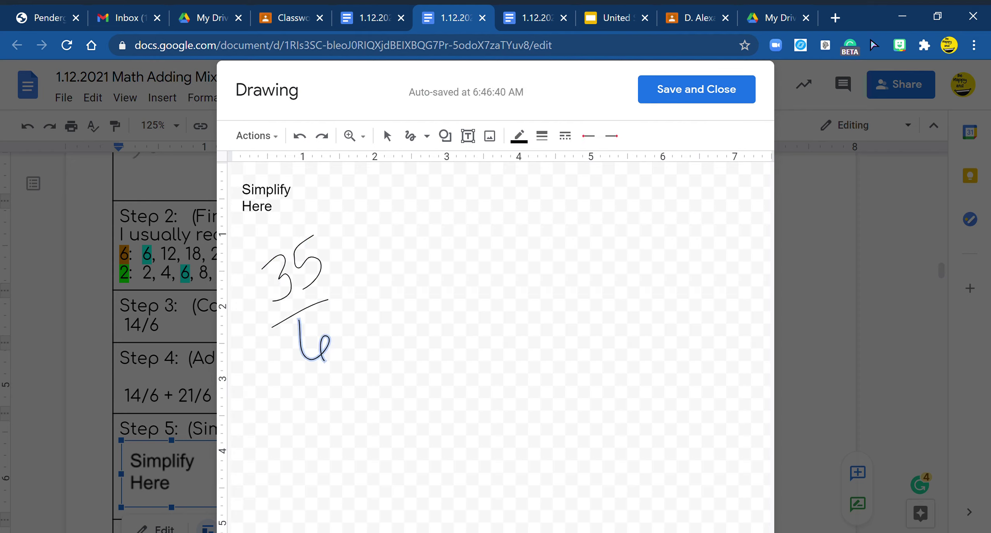
Handwrite the long division of 35 by 6: quotient 5, minus 30, remainder 5
mouse_move(382, 230)
mouse_down()
mouse_move(381, 267)
mouse_move(383, 256)
mouse_up()
drag(412, 209, 414, 272)
drag(406, 214, 484, 185)
mouse_move(427, 234)
mouse_down()
mouse_move(443, 220)
mouse_move(433, 256)
mouse_up()
mouse_move(477, 198)
mouse_down()
mouse_move(462, 224)
mouse_move(468, 244)
mouse_up()
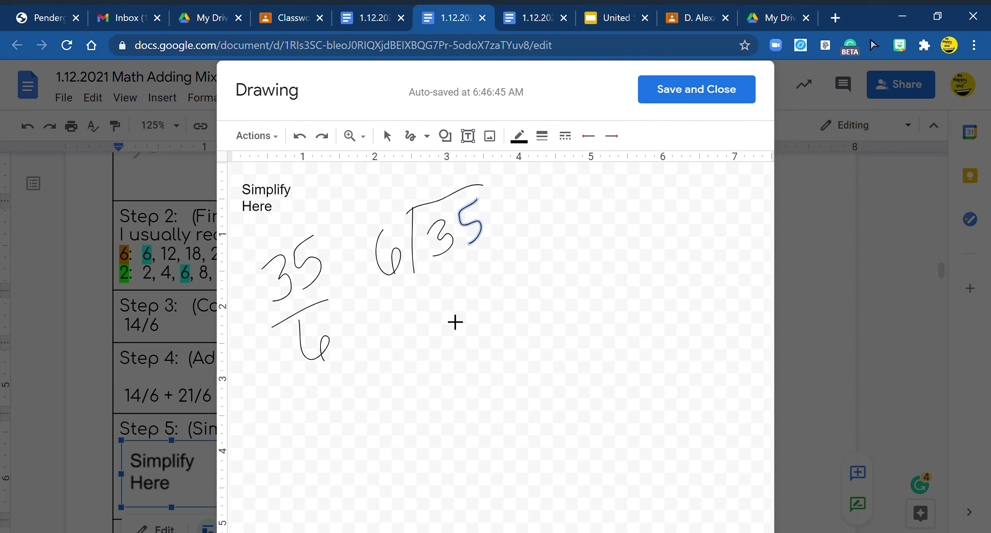
drag(460, 167, 445, 180)
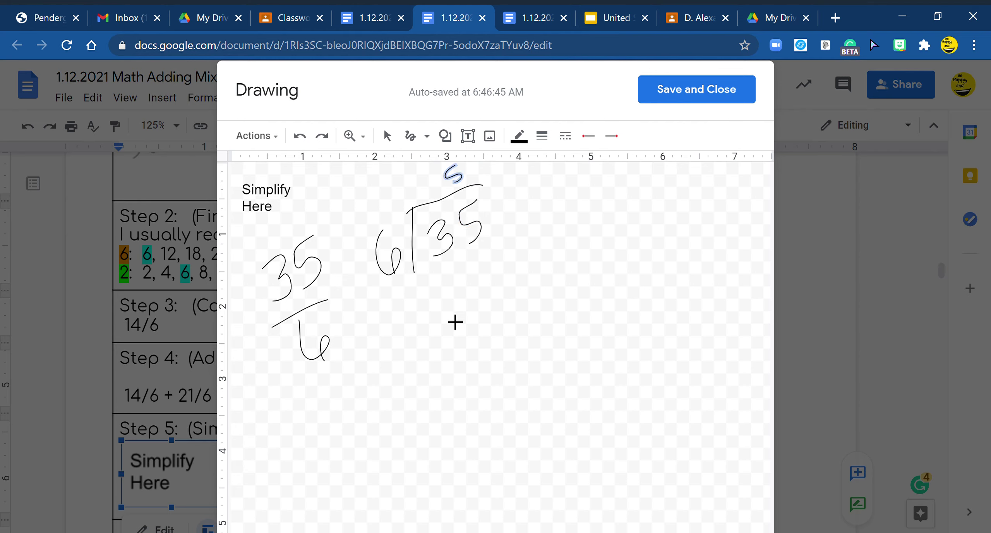
drag(442, 267, 444, 289)
drag(470, 256, 469, 271)
mouse_move(411, 297)
mouse_down()
mouse_move(502, 286)
mouse_move(491, 339)
mouse_up()
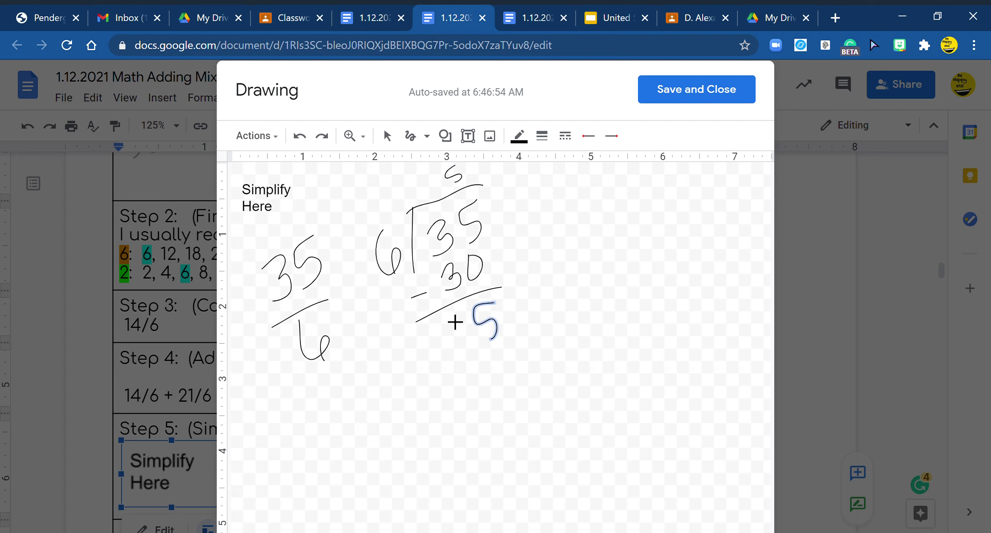
mouse_move(483, 178)
mouse_down()
mouse_move(510, 185)
mouse_move(491, 175)
mouse_up()
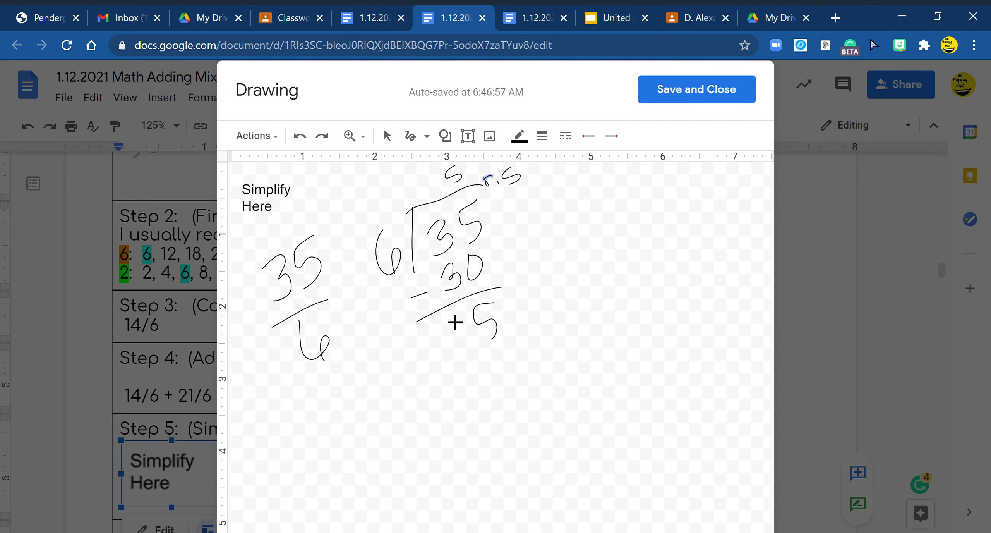
Write a boxed 5 5/6 and save the drawing into Step 5
drag(592, 236, 560, 288)
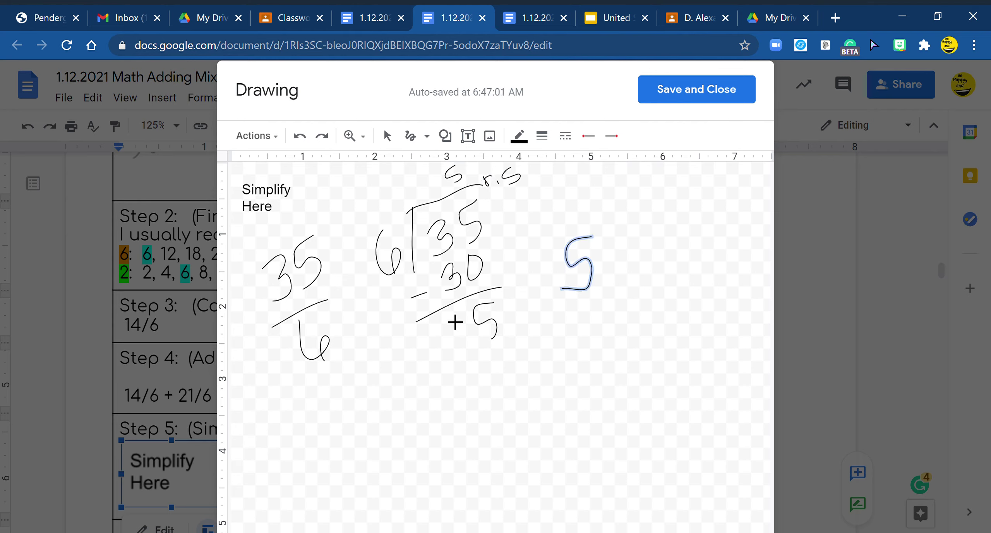
mouse_move(622, 209)
mouse_down()
mouse_move(607, 236)
mouse_move(635, 234)
mouse_move(615, 273)
mouse_up()
mouse_move(551, 221)
mouse_down()
mouse_move(554, 314)
mouse_move(641, 259)
mouse_move(556, 324)
mouse_up()
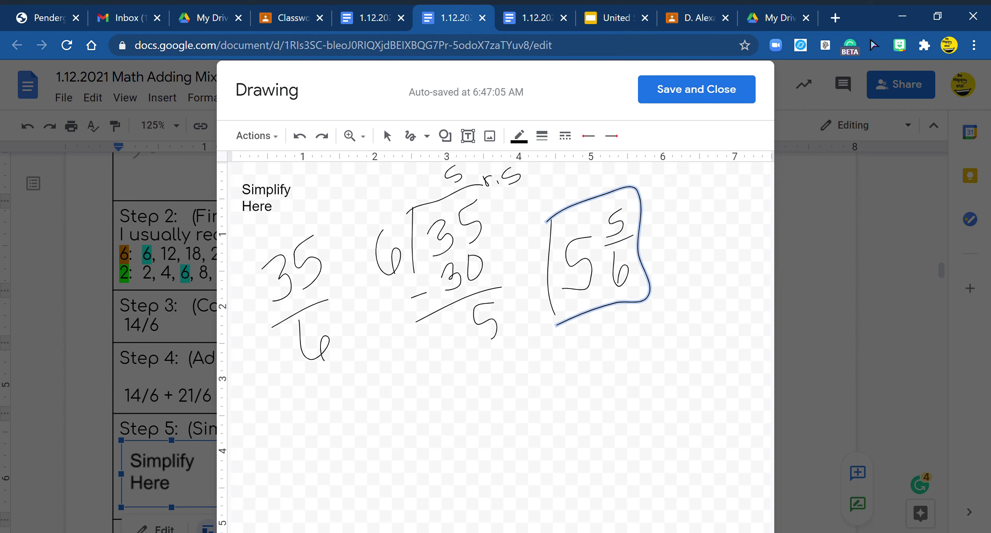
click(700, 96)
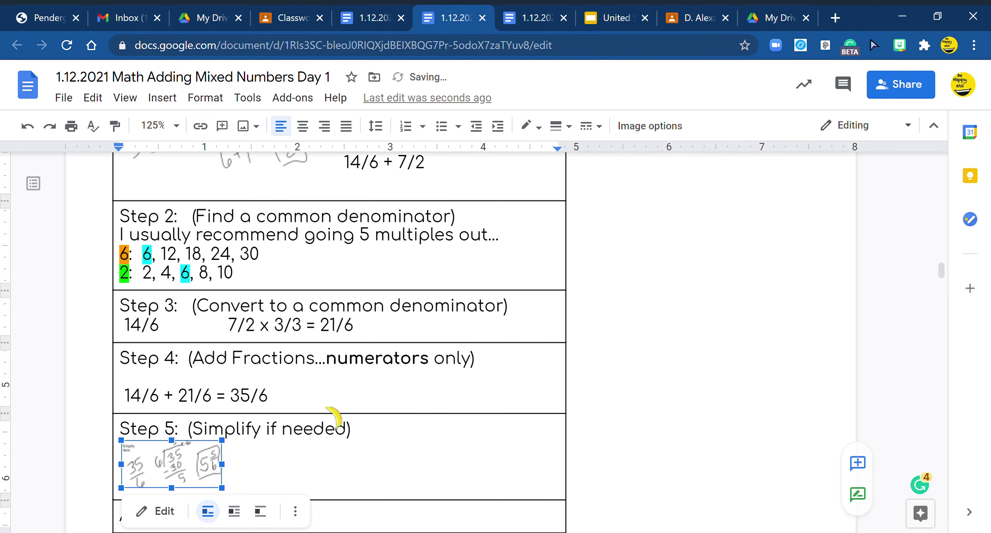
Type 35/6 = 5 5/6 in the second problem's Answer cell
scroll(318, 462, down, 2)
click(336, 449)
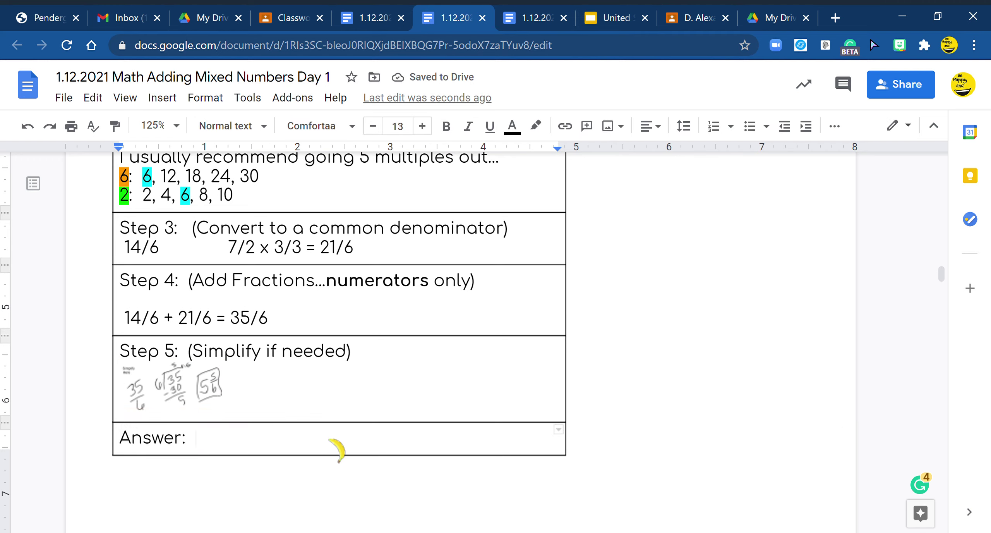
text(35/6 )
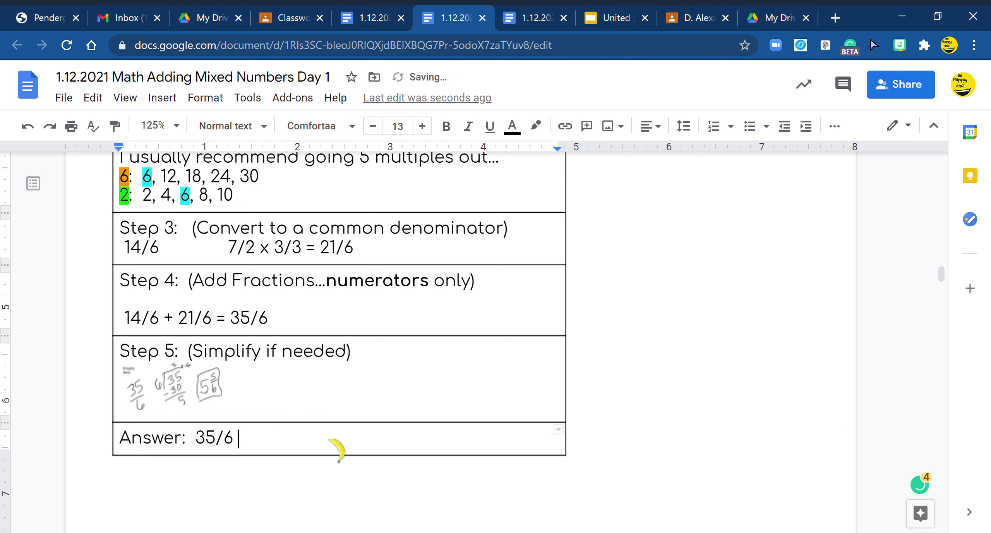
text(= 5  5/6)
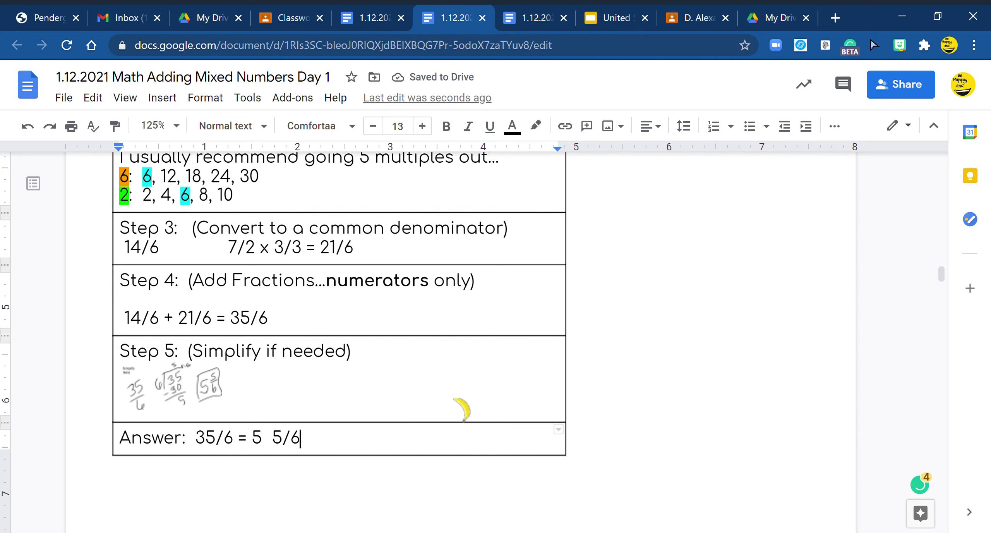
scroll(462, 409, up, 2)
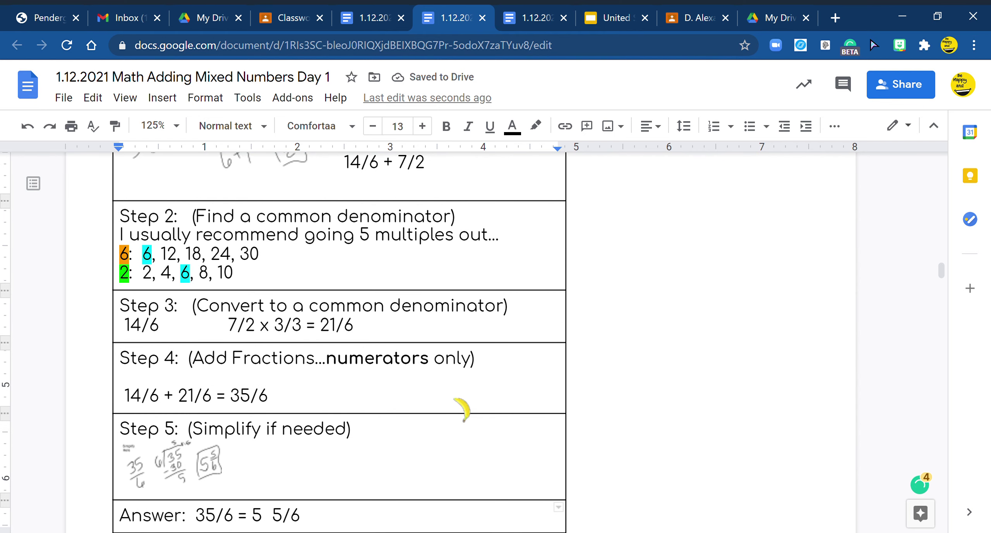
scroll(462, 409, up, 2)
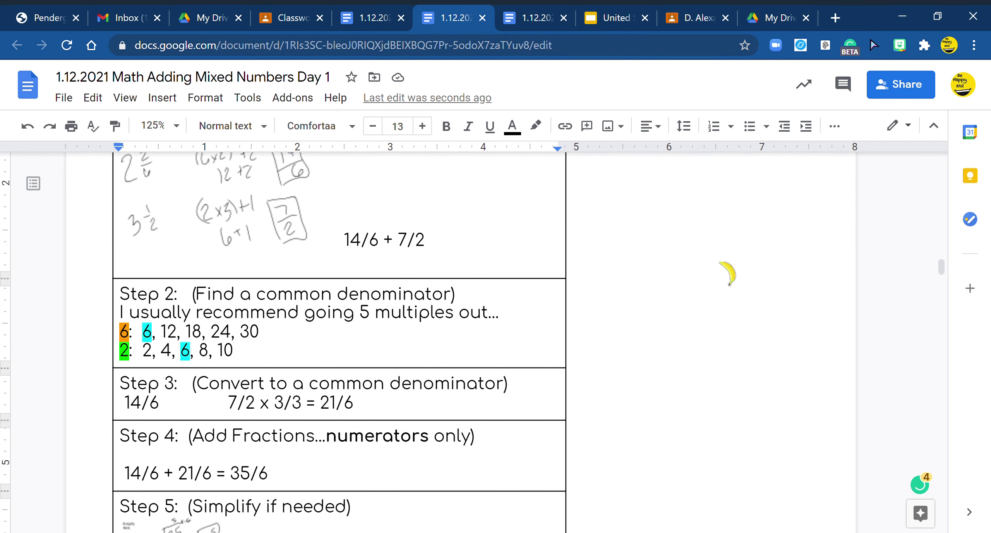